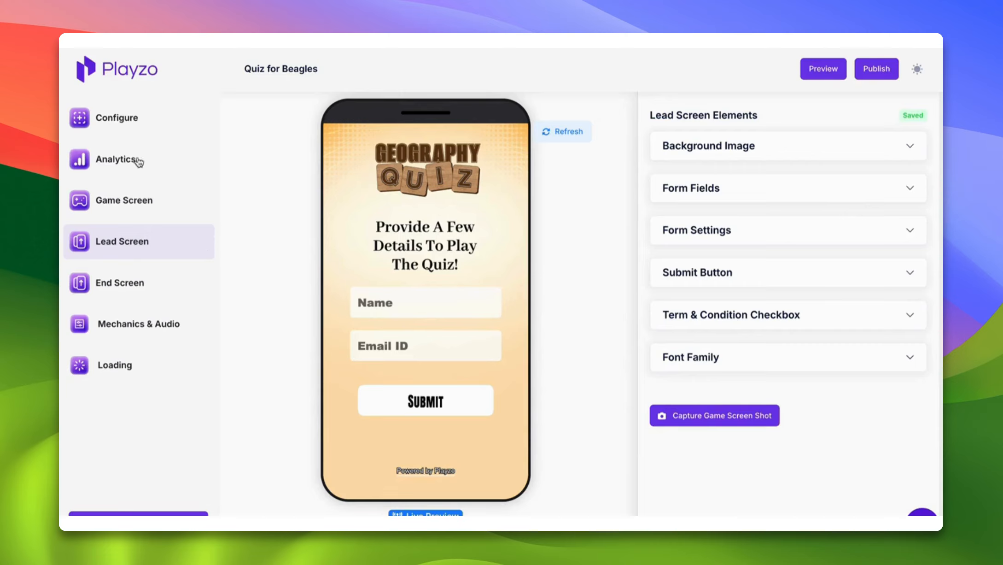
Step: Keep the Lead Collection Screen first in the quiz's screen order and save the screen flow
click(139, 120)
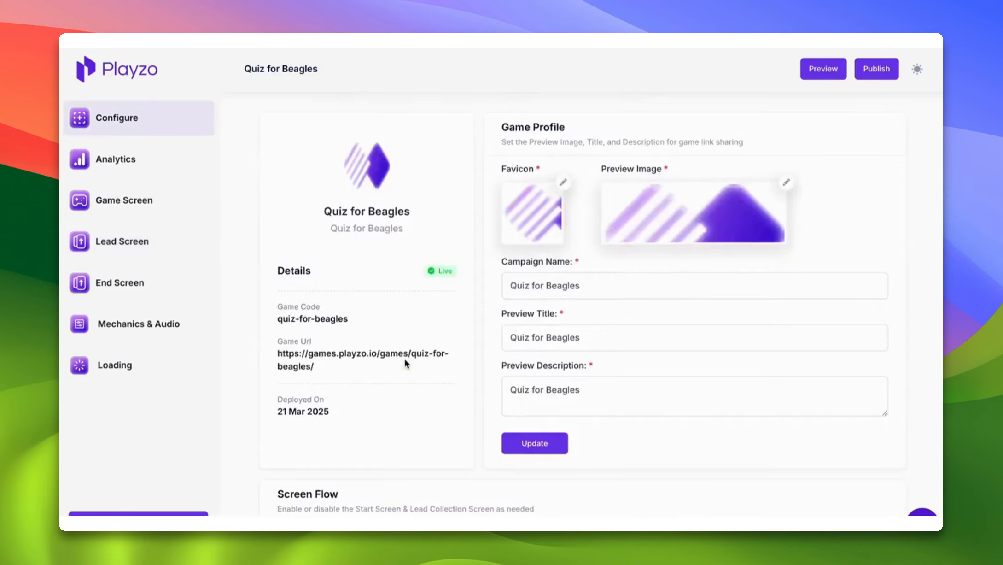
scroll(403, 357, down, 7)
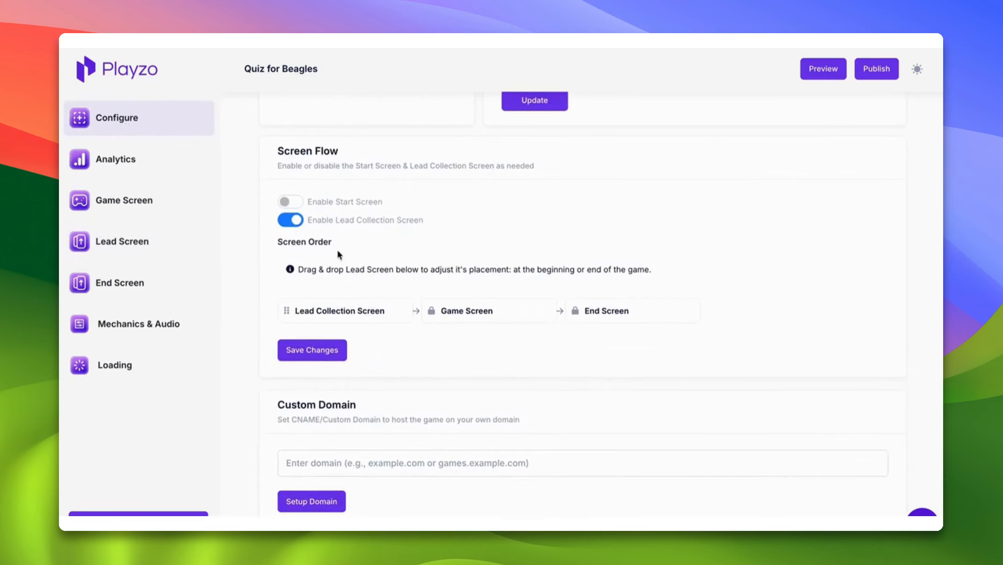
scroll(369, 268, down, 1)
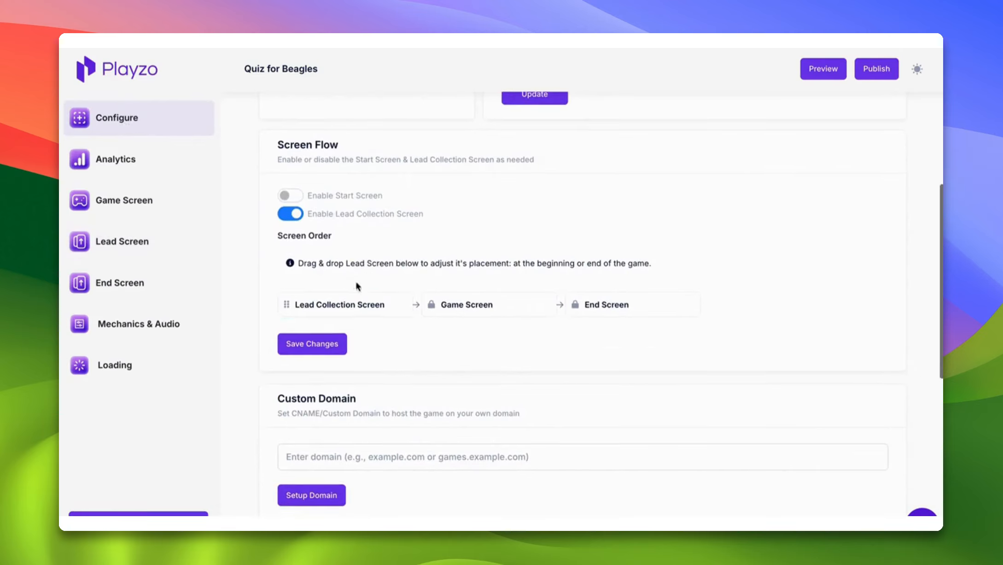
drag(353, 308, 329, 305)
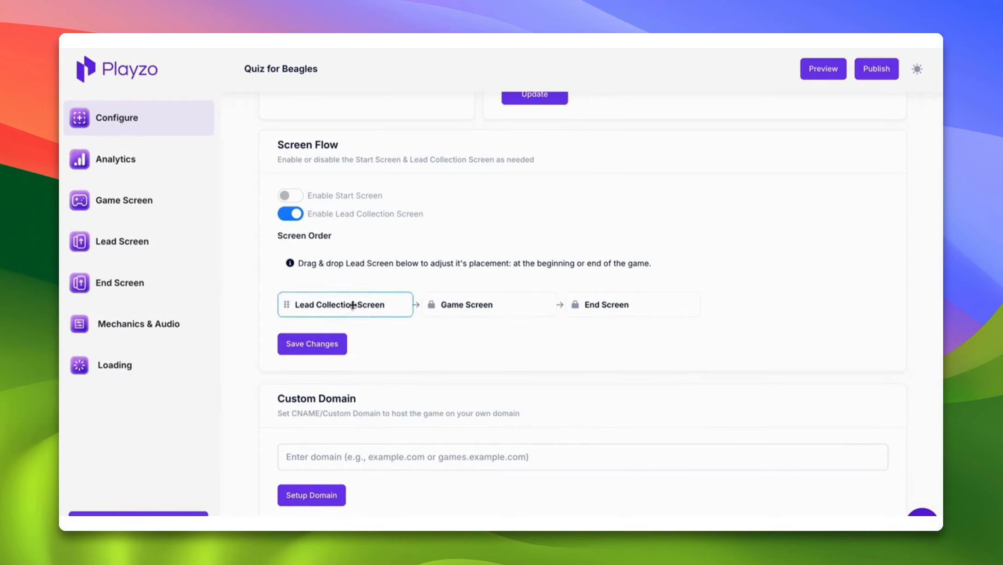
click(313, 346)
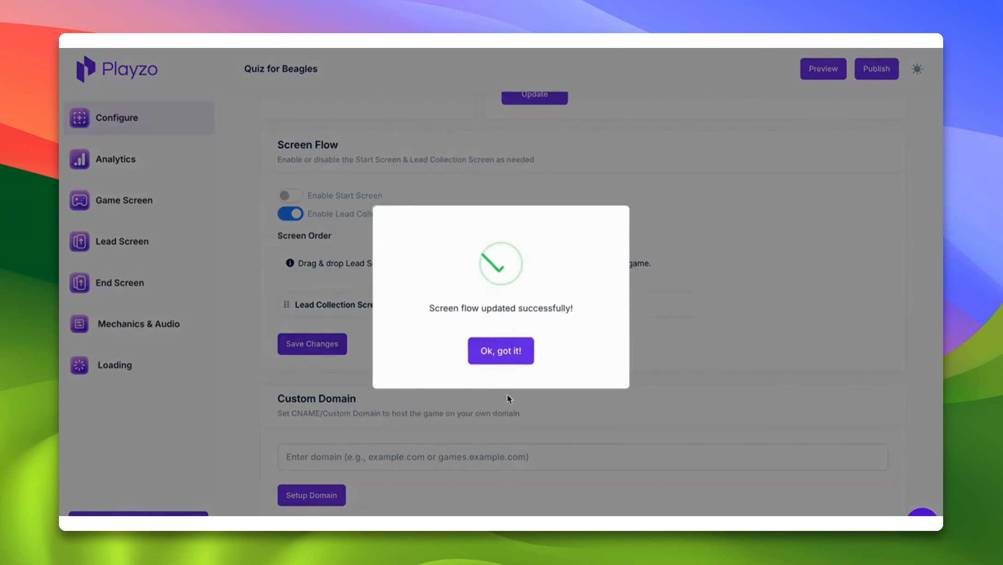
click(501, 355)
Step: Go through the lead screen to the end screen, preview its win case, and generate the sample certificate
click(150, 245)
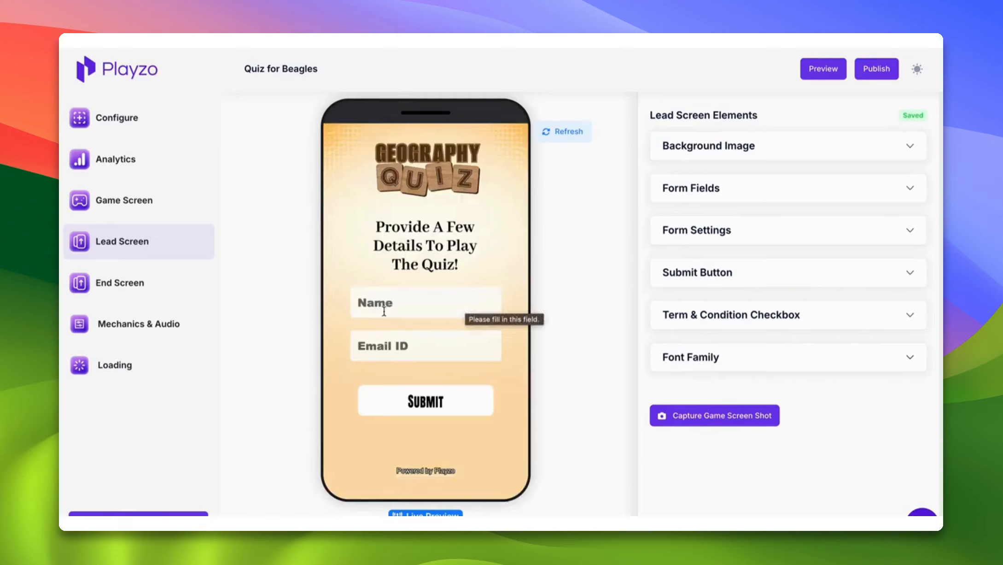
click(184, 286)
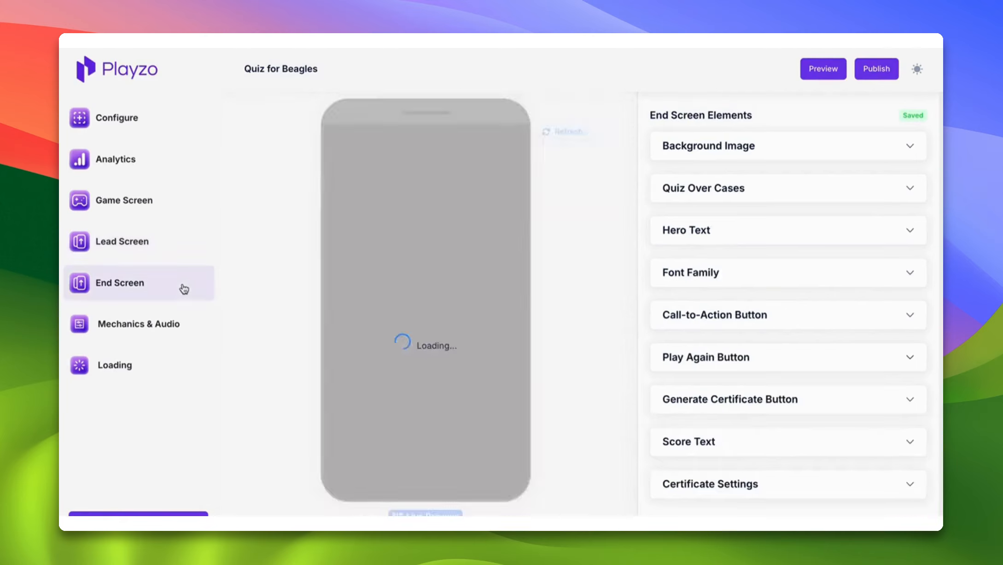
click(724, 199)
click(829, 379)
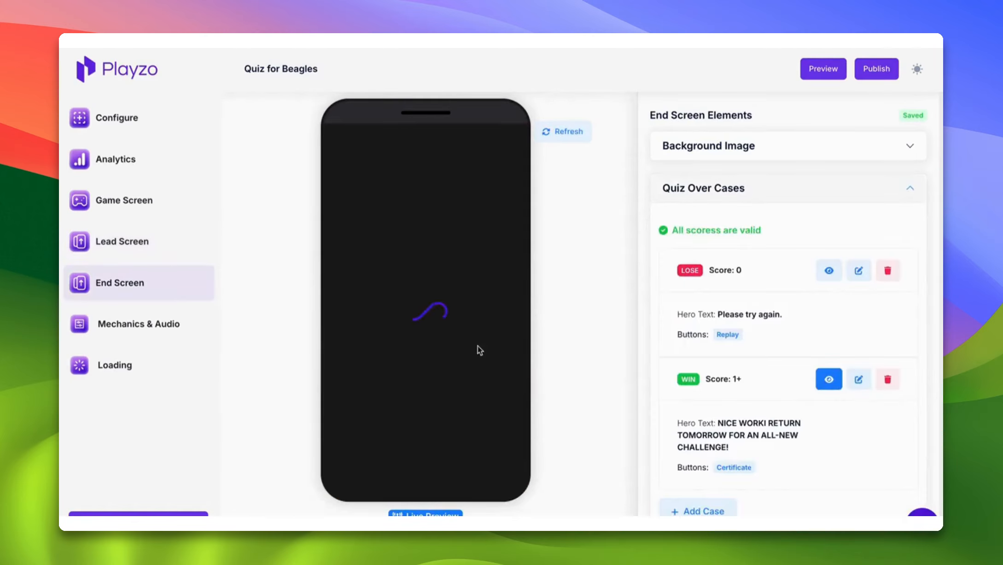
click(436, 353)
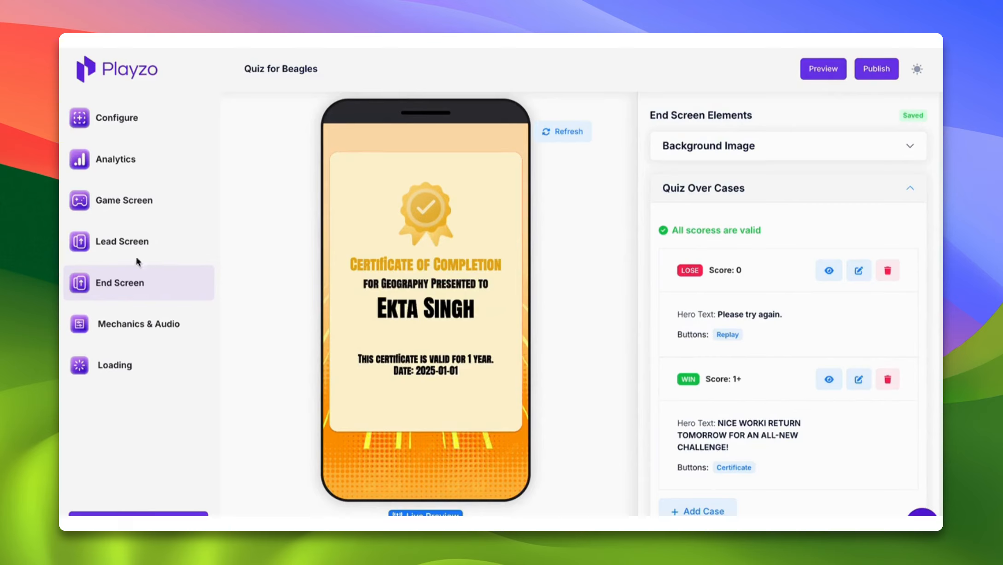
Step: Refresh the end screen preview and view the lose case followed by the win case
click(711, 193)
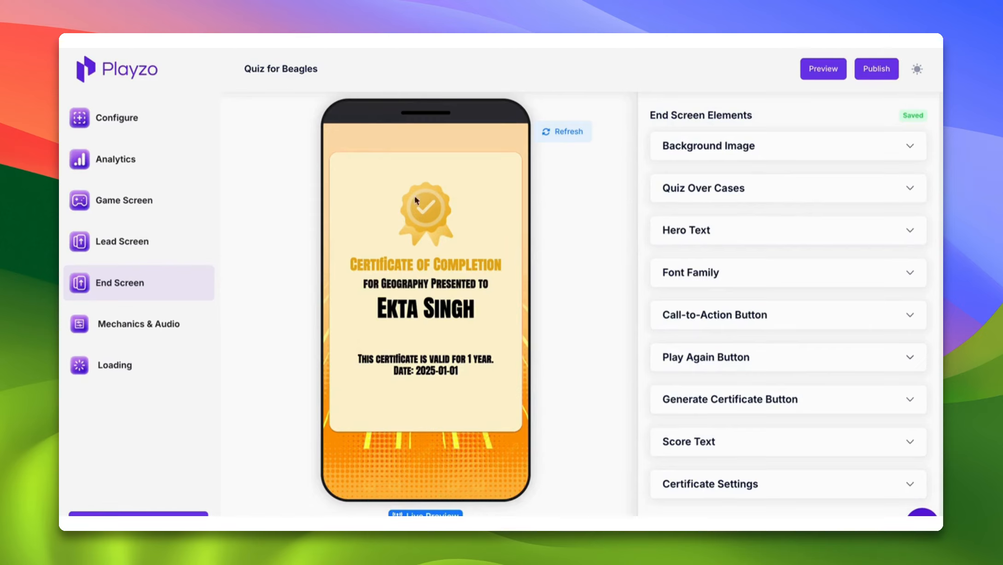
click(563, 131)
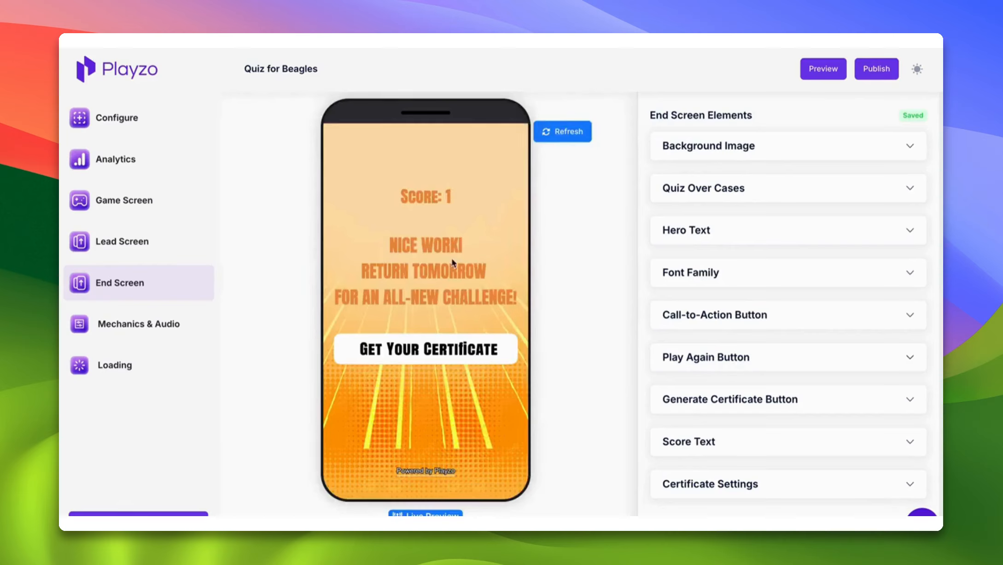
click(703, 188)
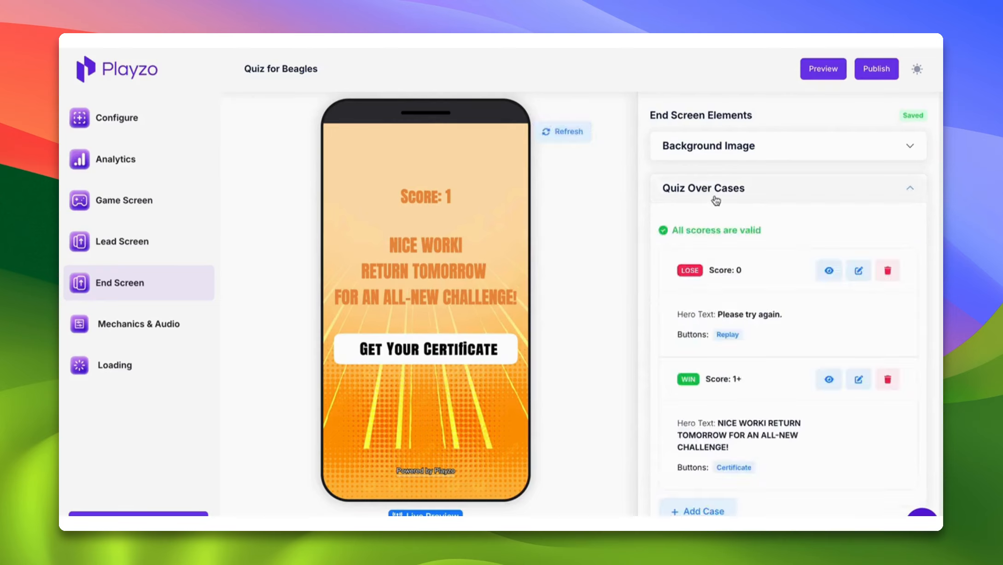
click(828, 270)
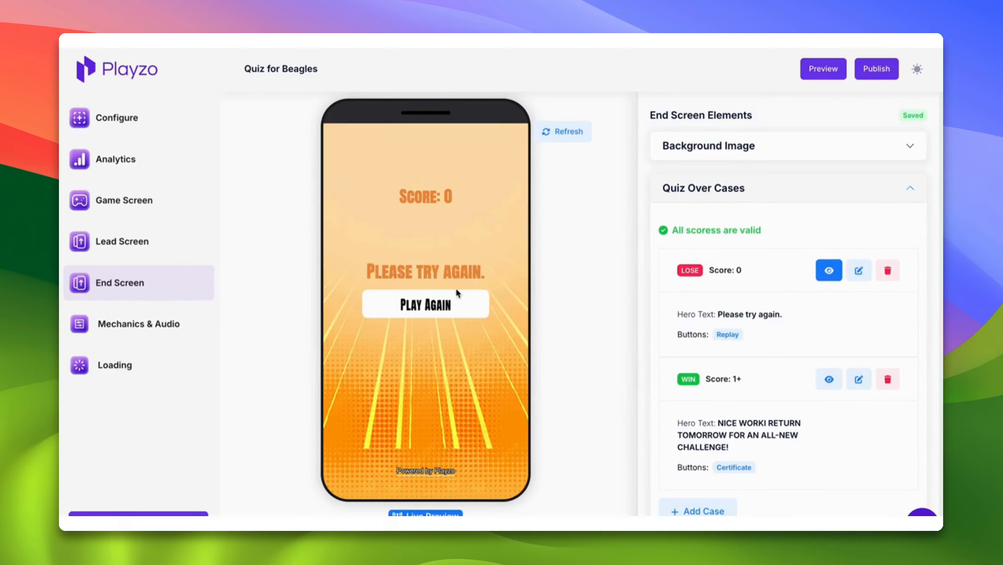
click(833, 389)
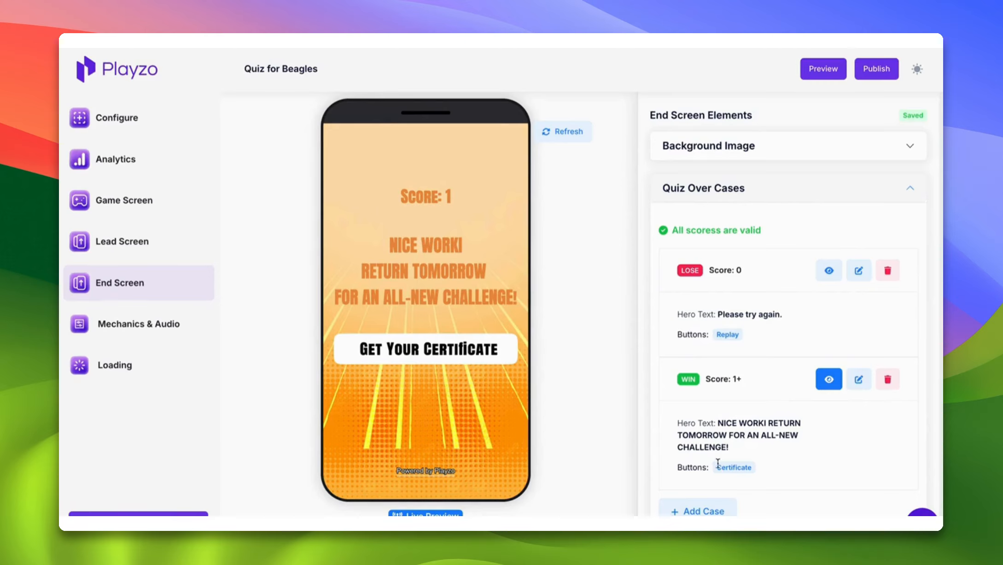
Step: Examine the end screen's background image settings
click(732, 197)
click(727, 148)
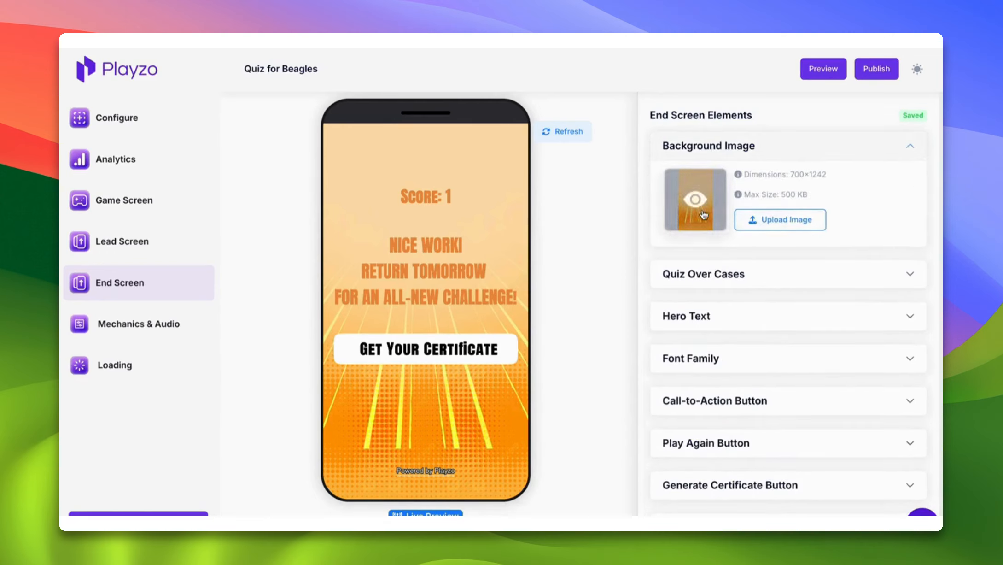
click(713, 152)
Step: Return to the quiz over cases and preview the lose and win end screens again
click(710, 198)
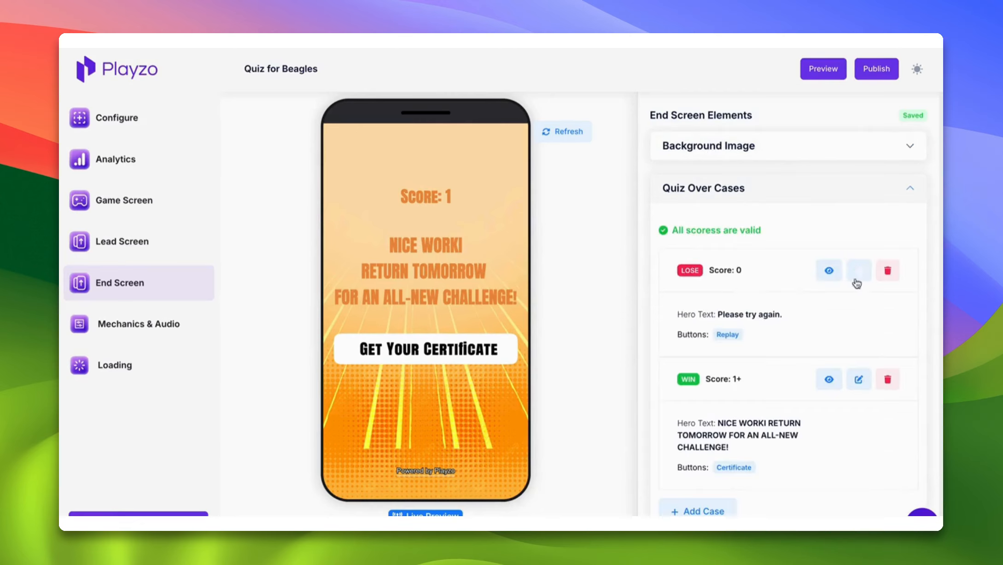
click(829, 272)
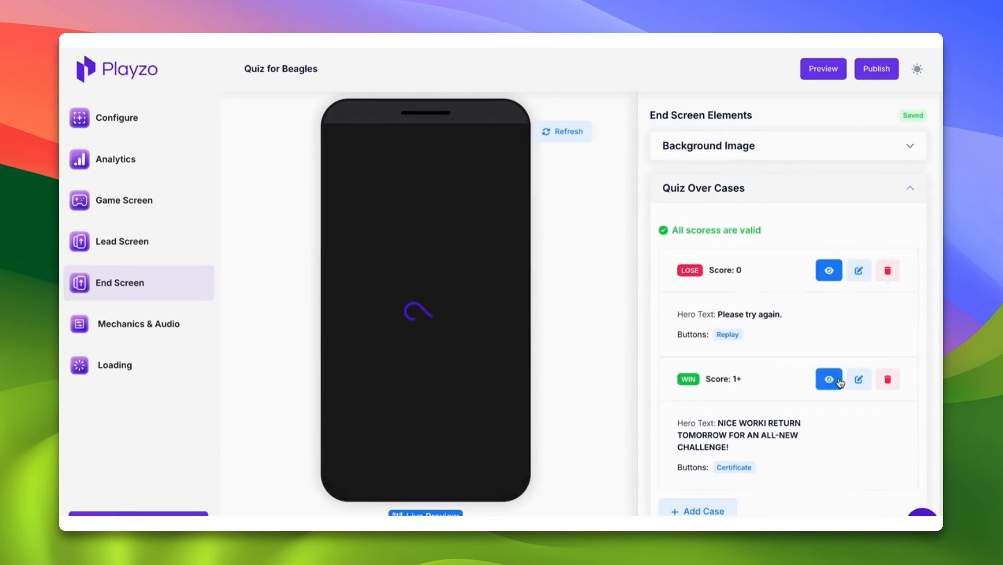
scroll(779, 424, down, 2)
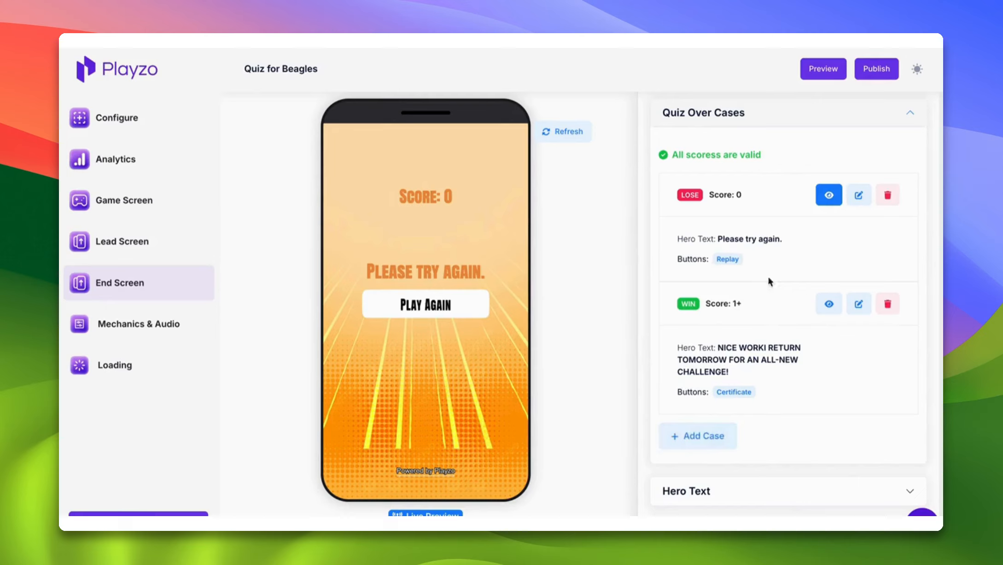
click(829, 305)
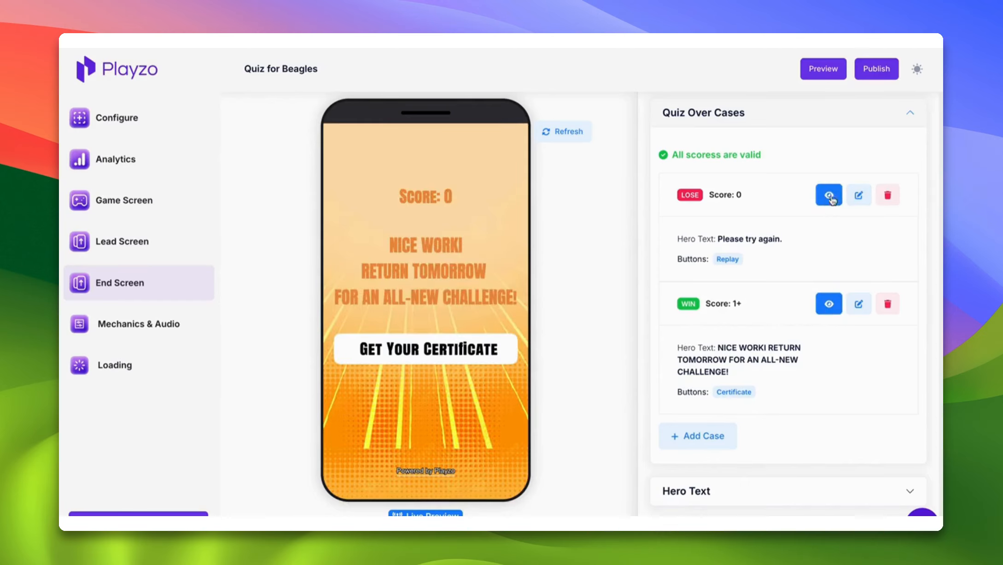
Step: Open the lose case for editing, review its hero text "Please try again." and save the case
click(860, 197)
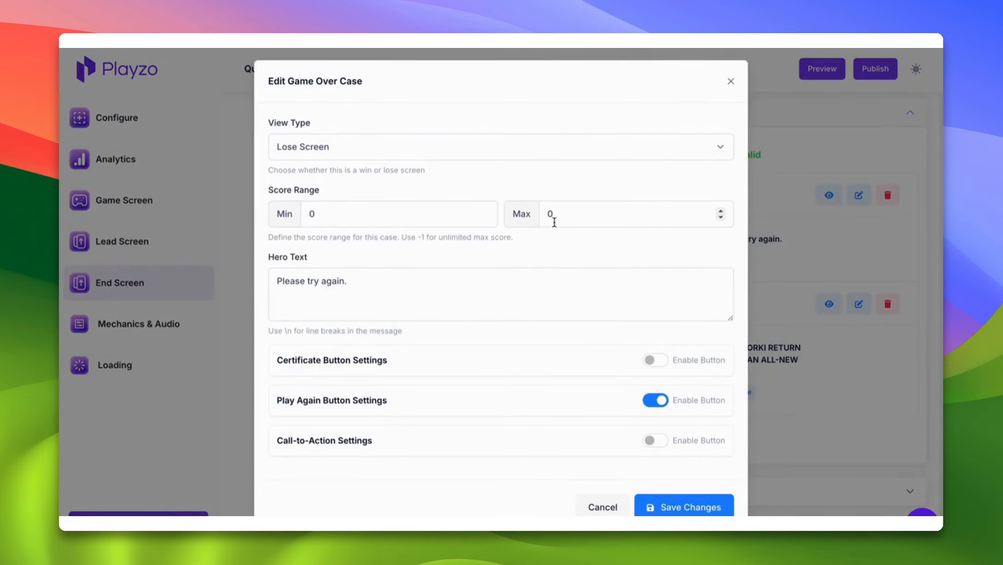
triple_click(303, 278)
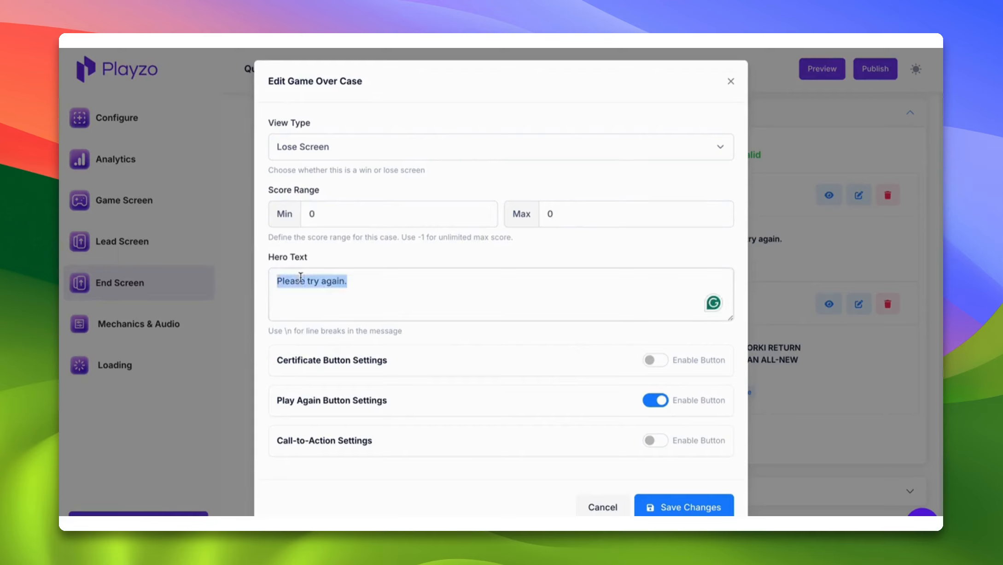
click(322, 311)
double_click(277, 257)
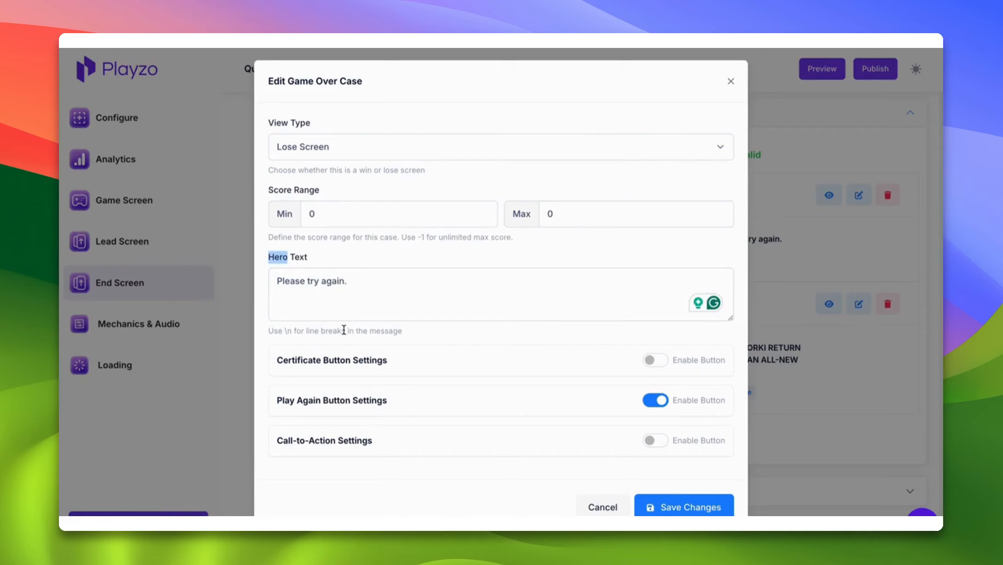
click(347, 316)
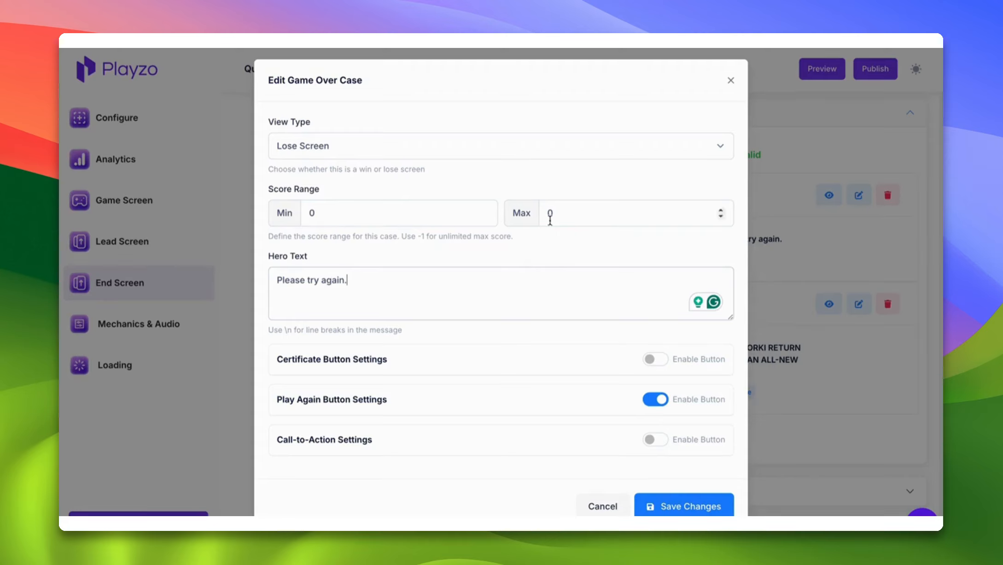
triple_click(332, 279)
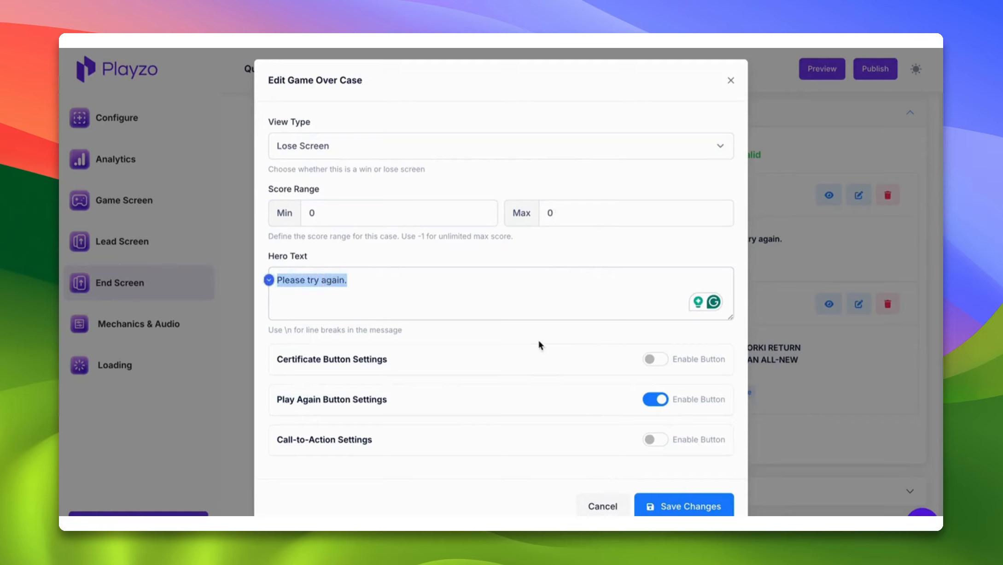
click(659, 506)
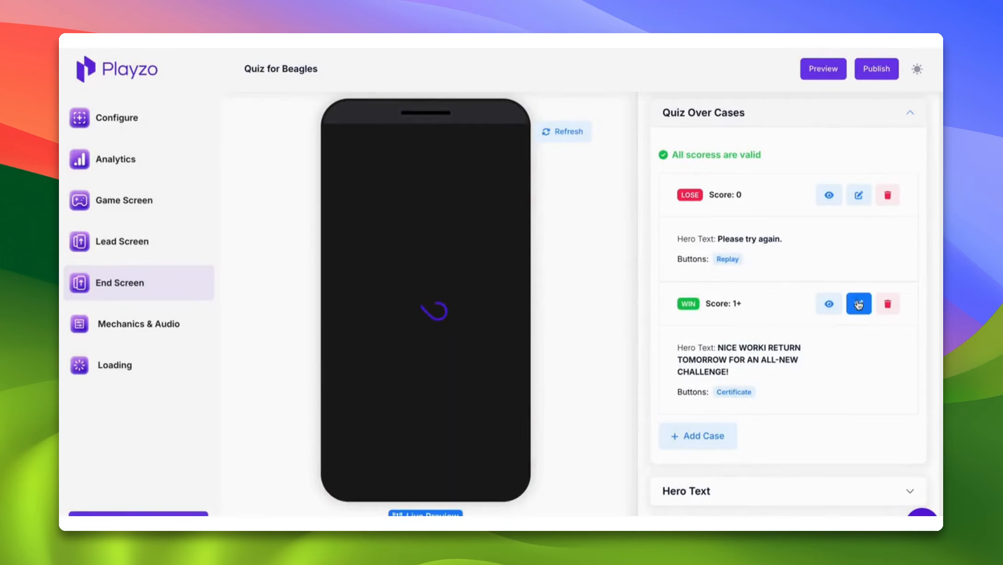
Step: Edit the win case, trying a maximum score of 10 and restoring it to -1 for an unlimited range
click(859, 303)
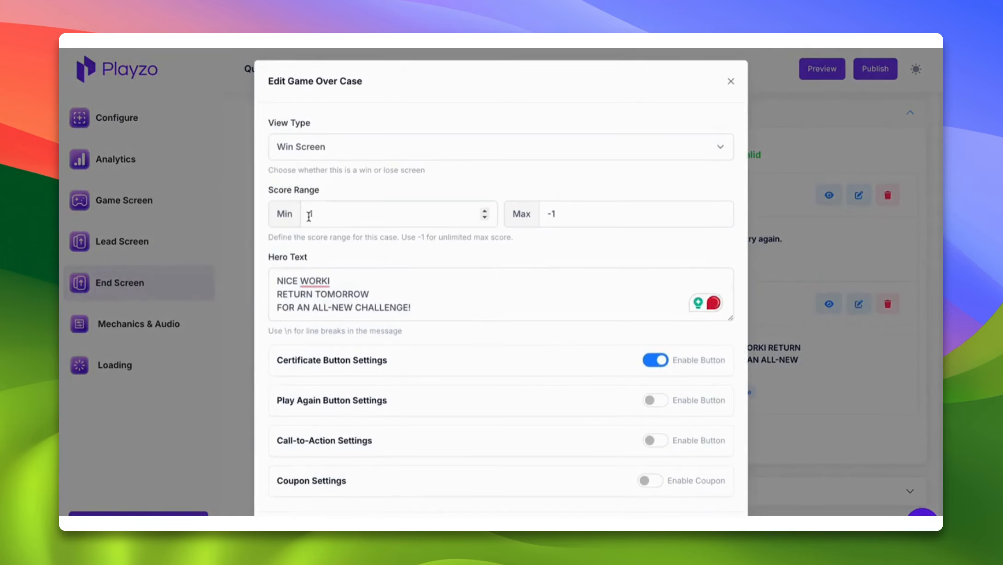
click(554, 213)
key(BackSpace)
key(BackSpace)
text(10)
key(BackSpace)
key(BackSpace)
text(-)
Step: Review the win case's hero text and save the case
click(333, 313)
drag(336, 309, 271, 279)
click(344, 292)
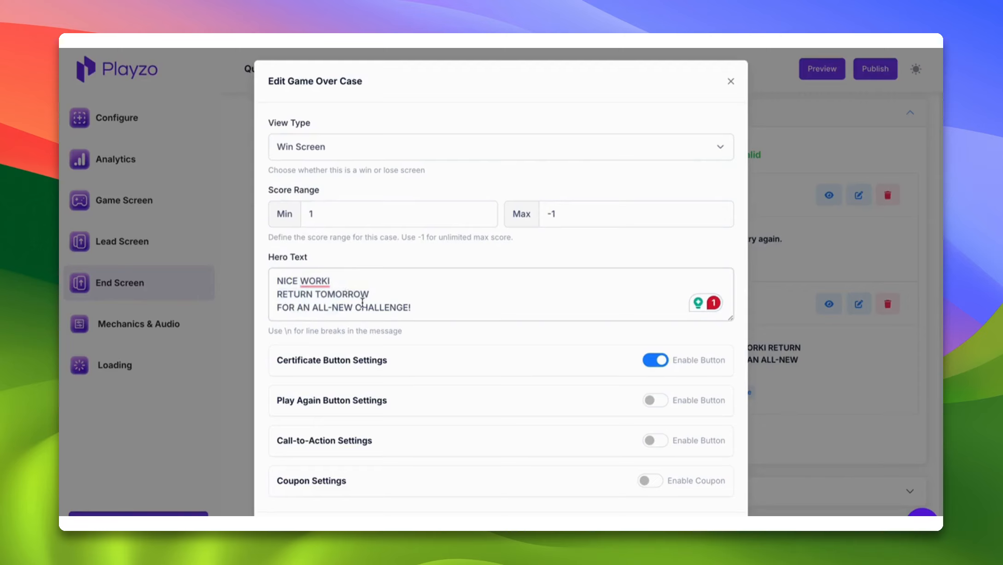
scroll(617, 345, down, 2)
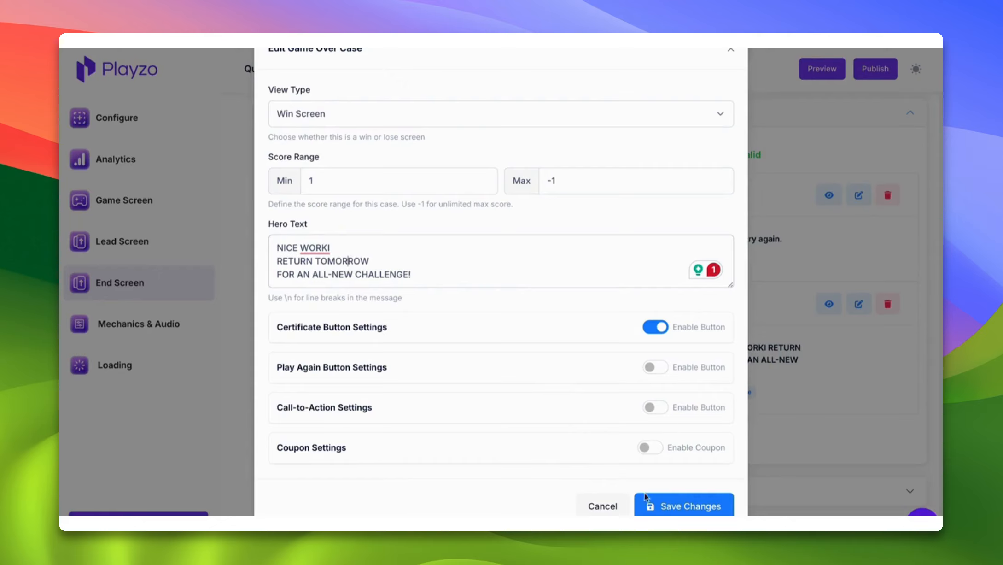
click(652, 506)
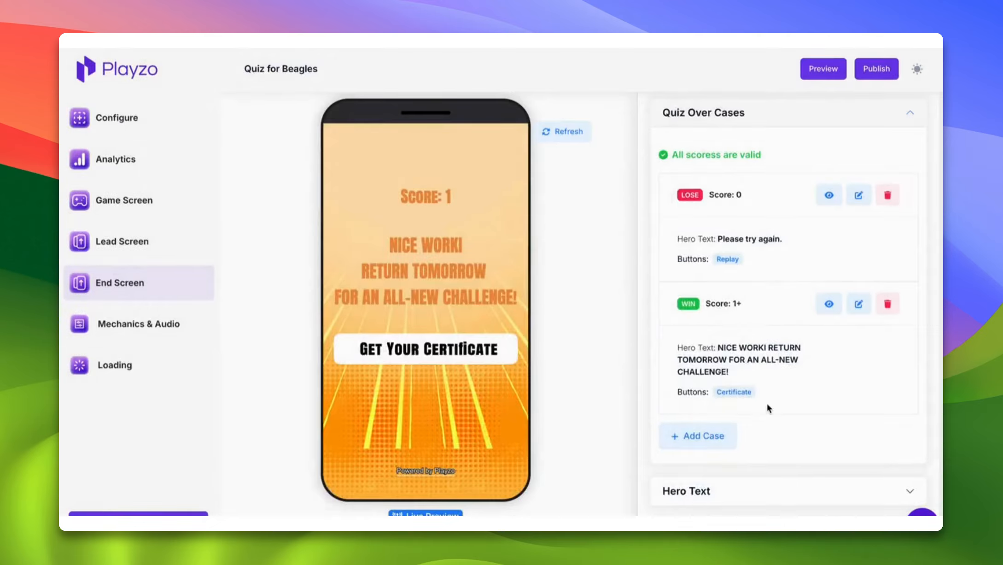
Step: Review the hero text and buttons listed for the lose and win cases
scroll(766, 402, up, 2)
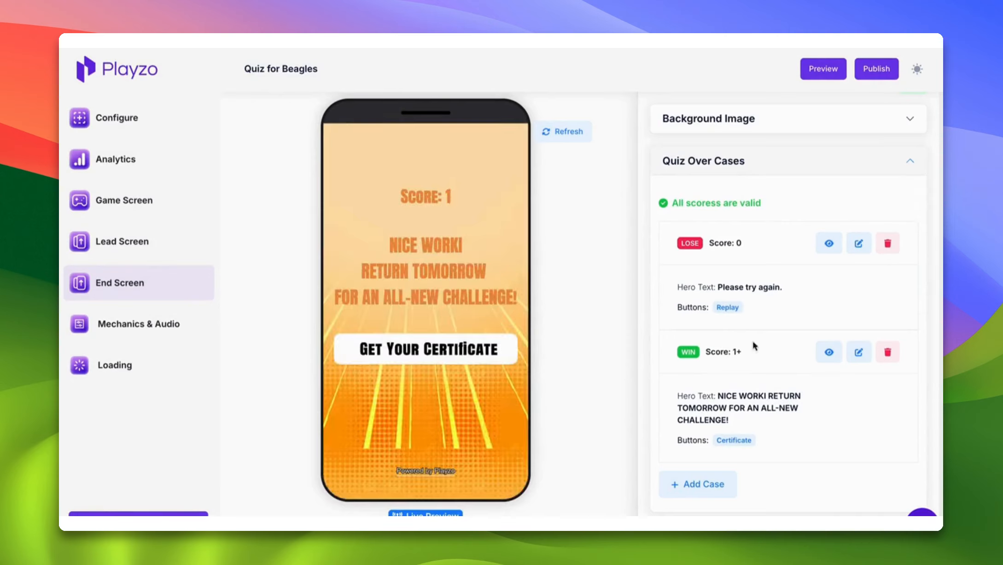
drag(747, 318, 674, 287)
drag(785, 464, 674, 404)
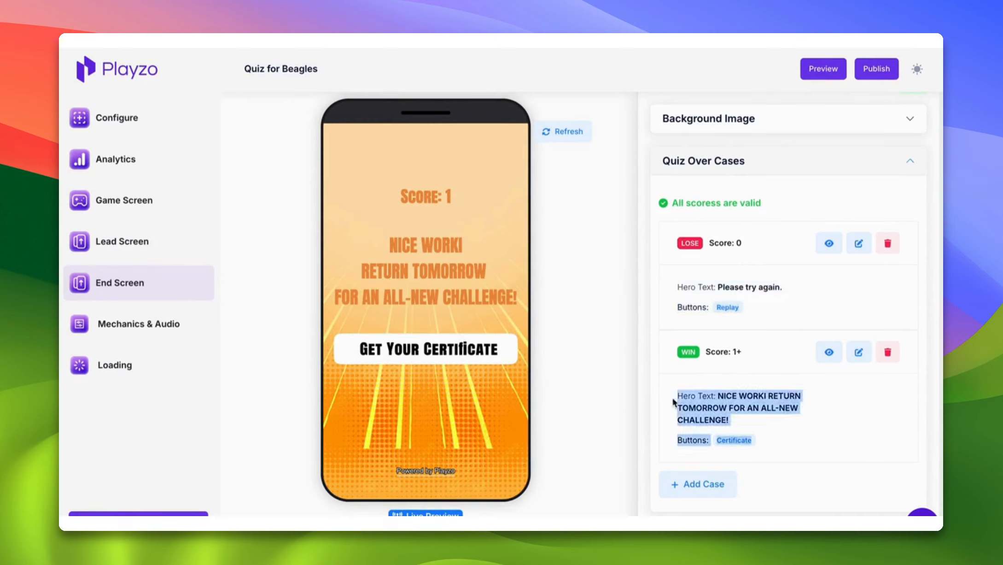
Step: Examine the hero text's position, font size and font color settings, including the color picker
click(728, 162)
click(716, 232)
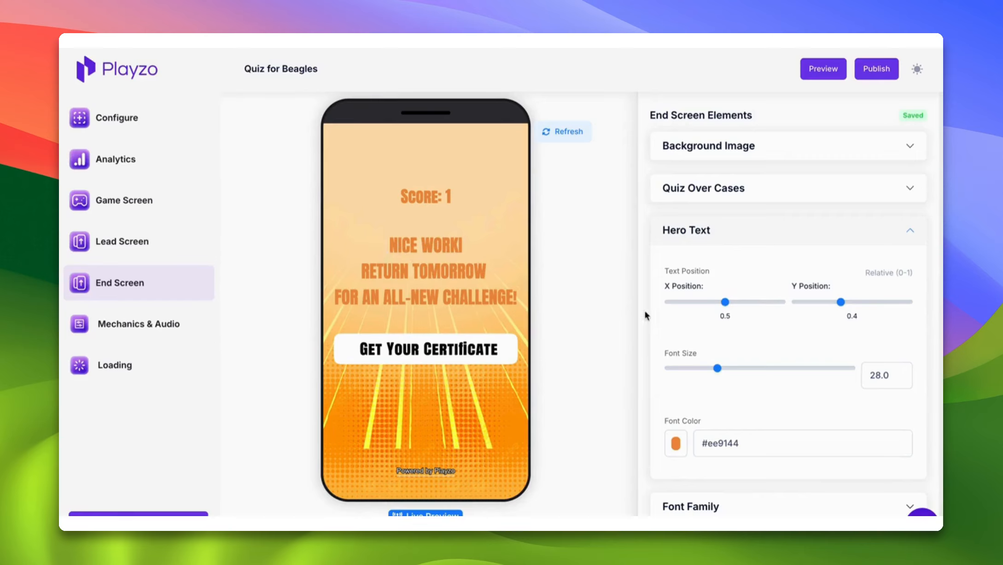
click(675, 449)
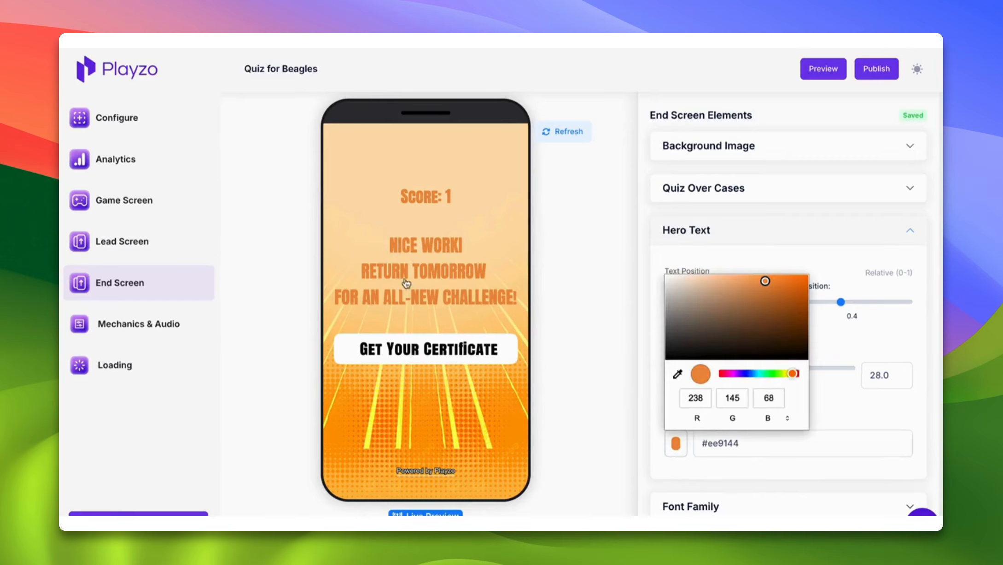
click(707, 228)
Step: Examine the end screen's font family options and revisit the hero text settings
click(714, 277)
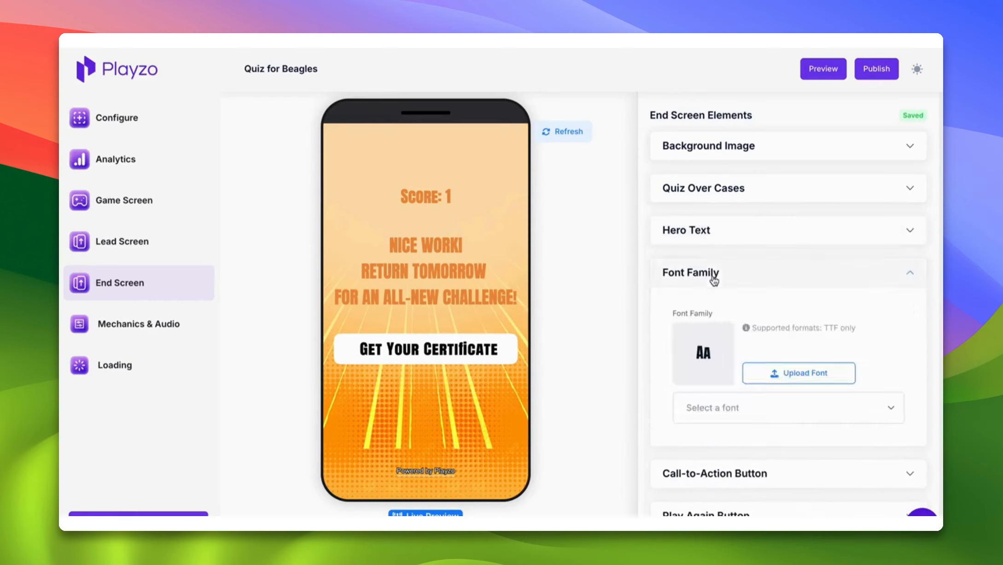
click(707, 418)
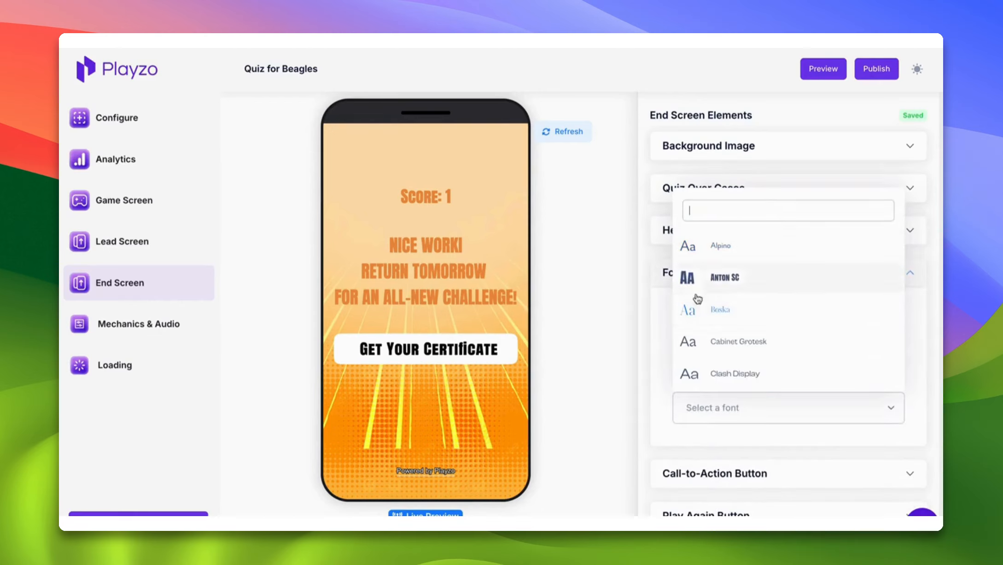
click(657, 240)
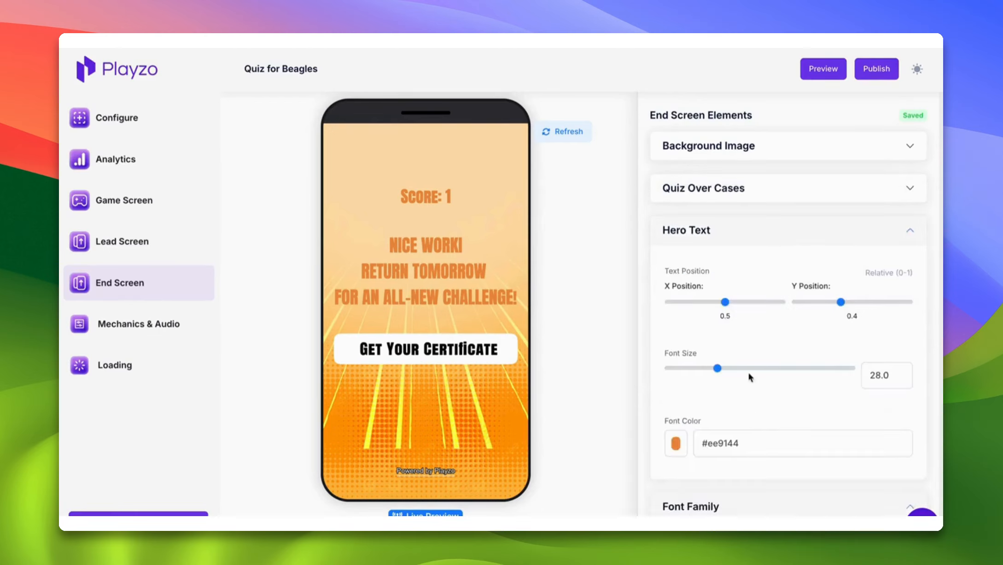
click(709, 229)
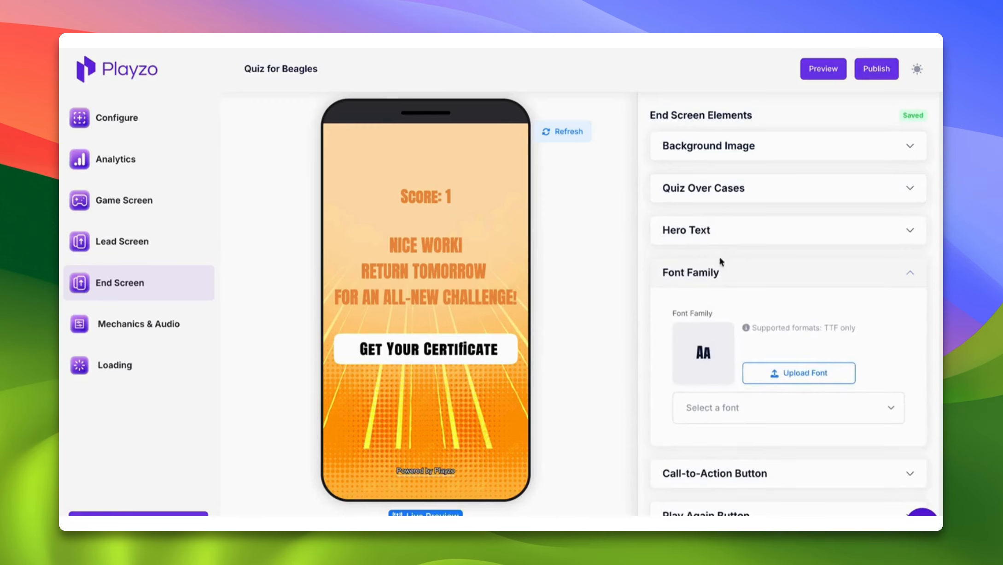
click(712, 274)
Step: Examine the call-to-action button's image upload limit, button size and button position settings
click(716, 317)
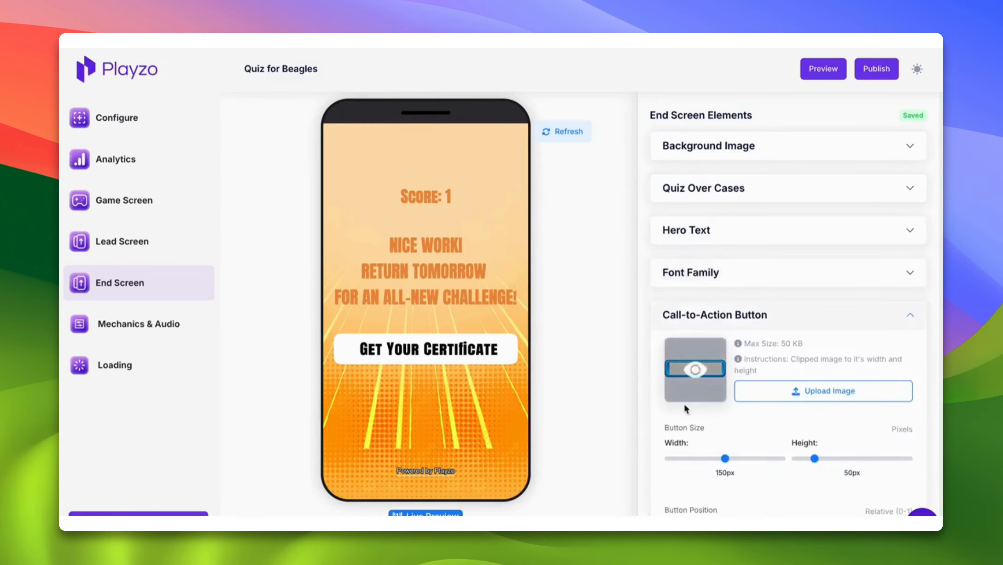
click(779, 394)
click(649, 417)
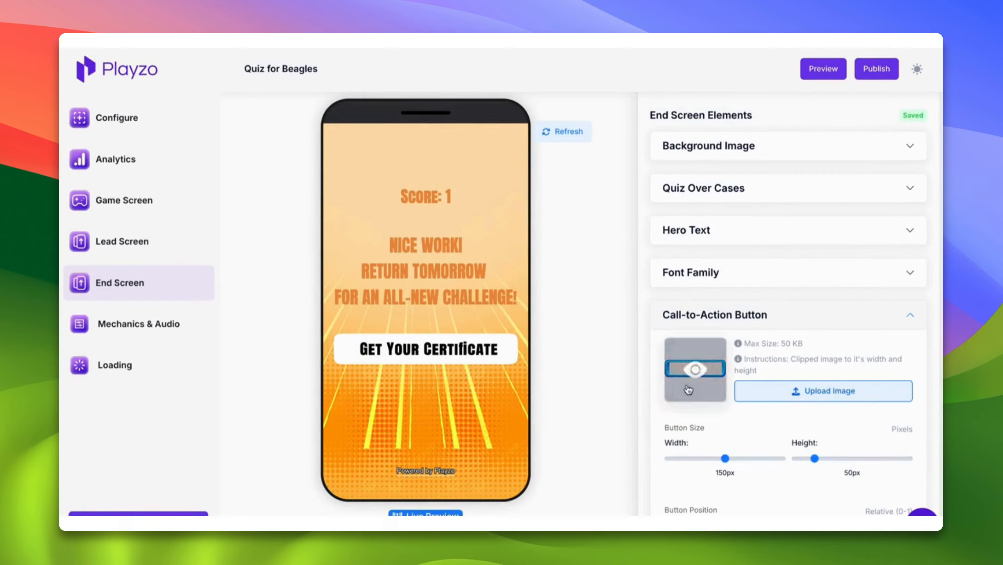
scroll(726, 421, down, 1)
scroll(725, 422, down, 1)
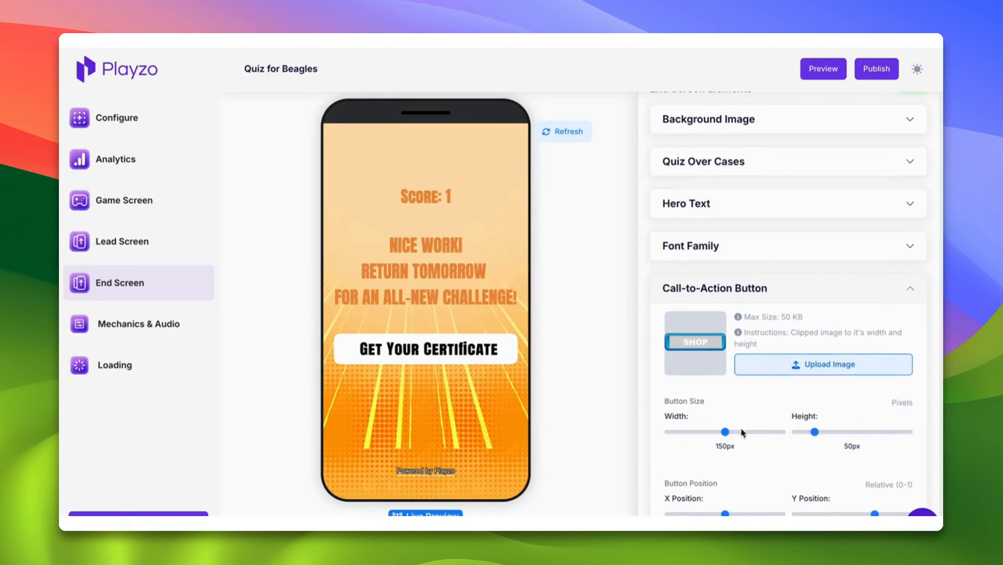
scroll(741, 469, down, 2)
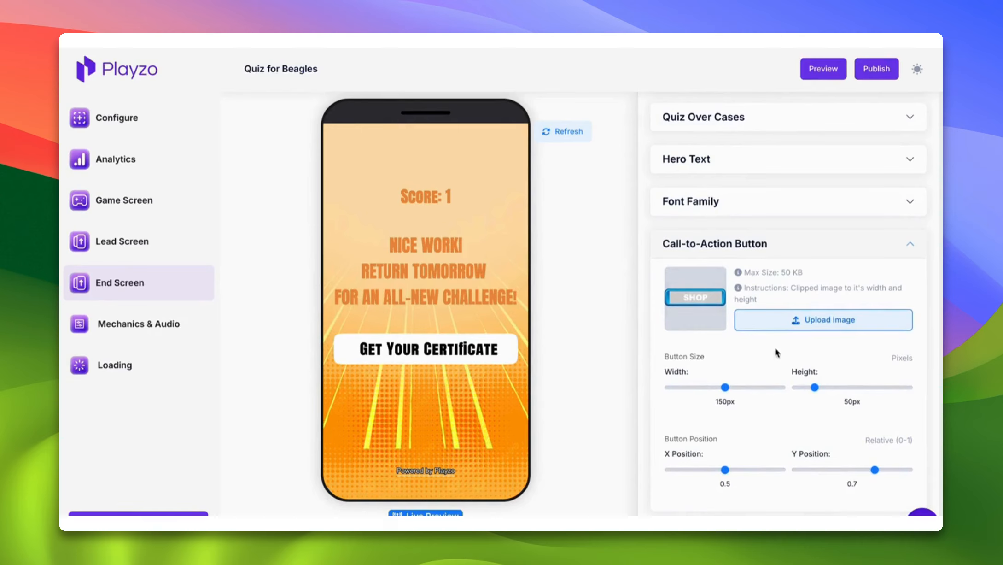
drag(777, 271, 806, 271)
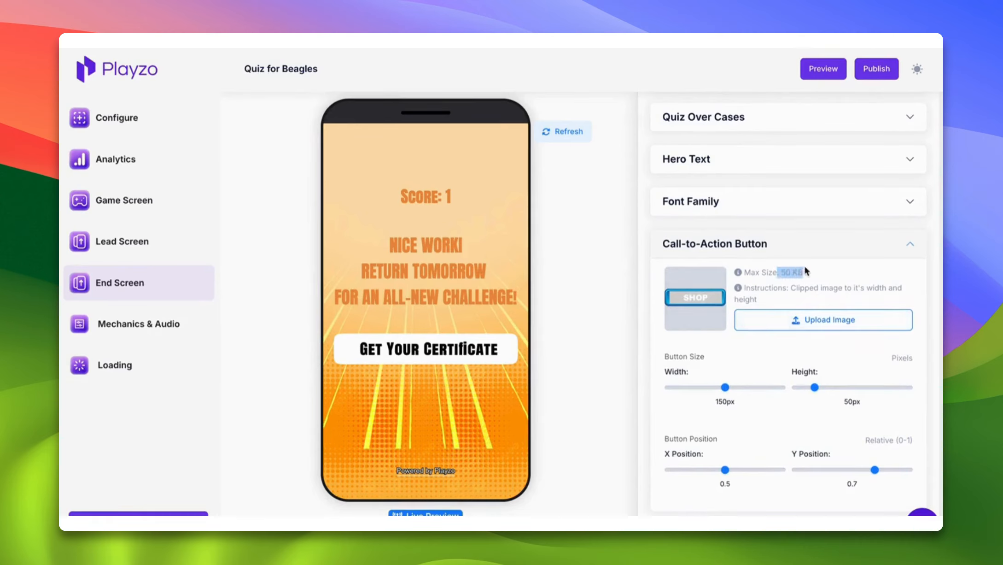
scroll(806, 272, down, 5)
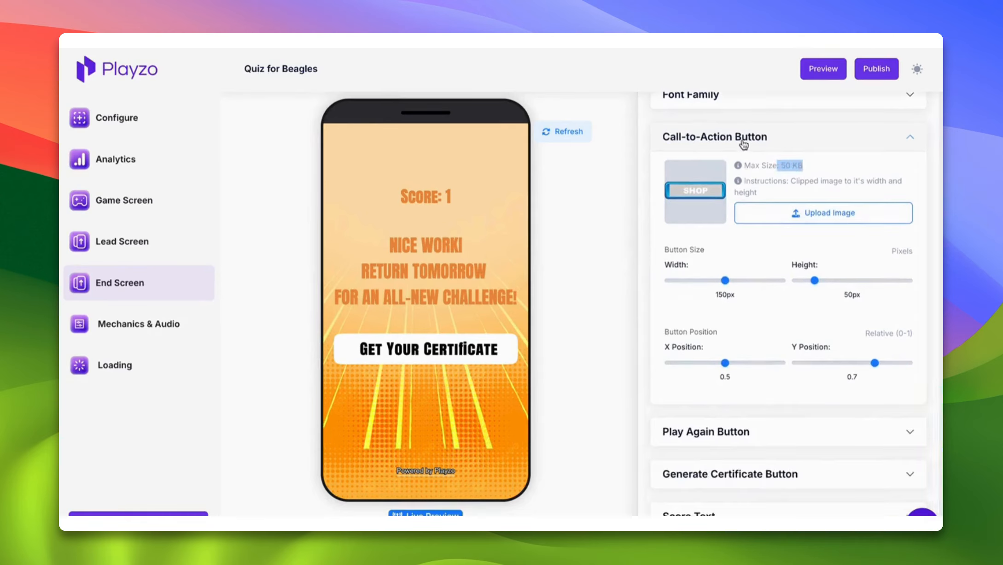
click(743, 144)
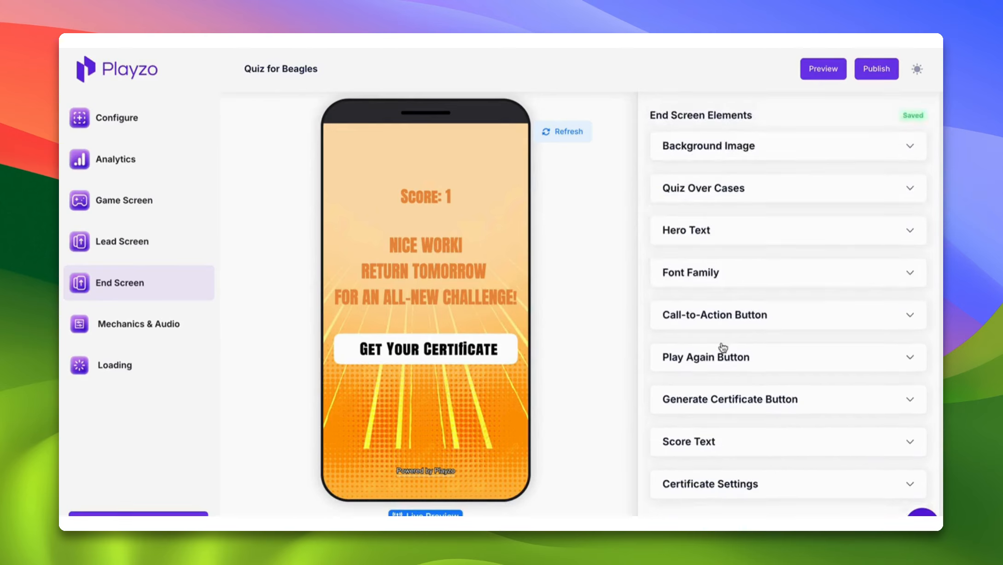
Step: Preview the lose case and examine the Play Again button's image, size and position settings
click(714, 351)
scroll(716, 351, down, 5)
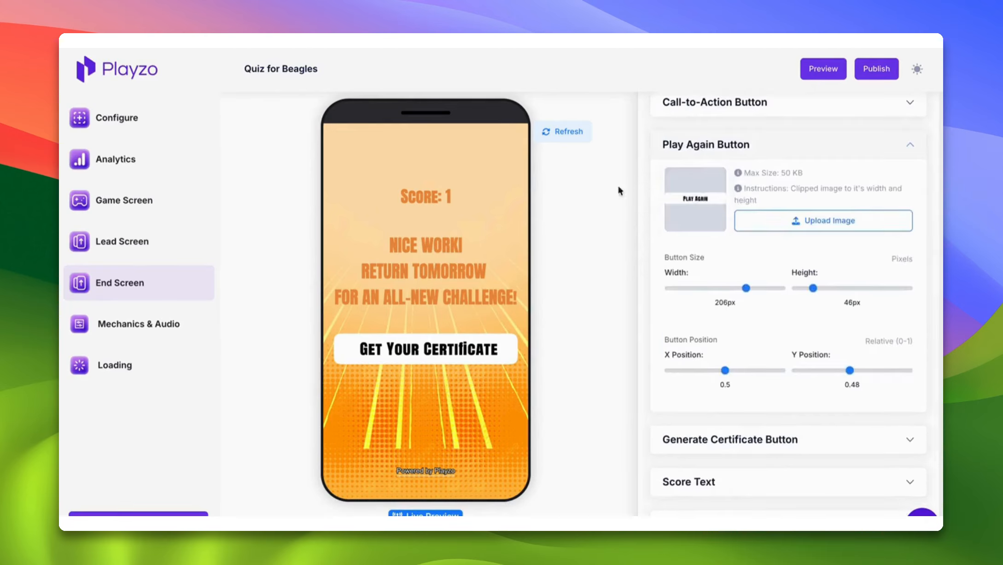
scroll(725, 170, up, 5)
click(737, 127)
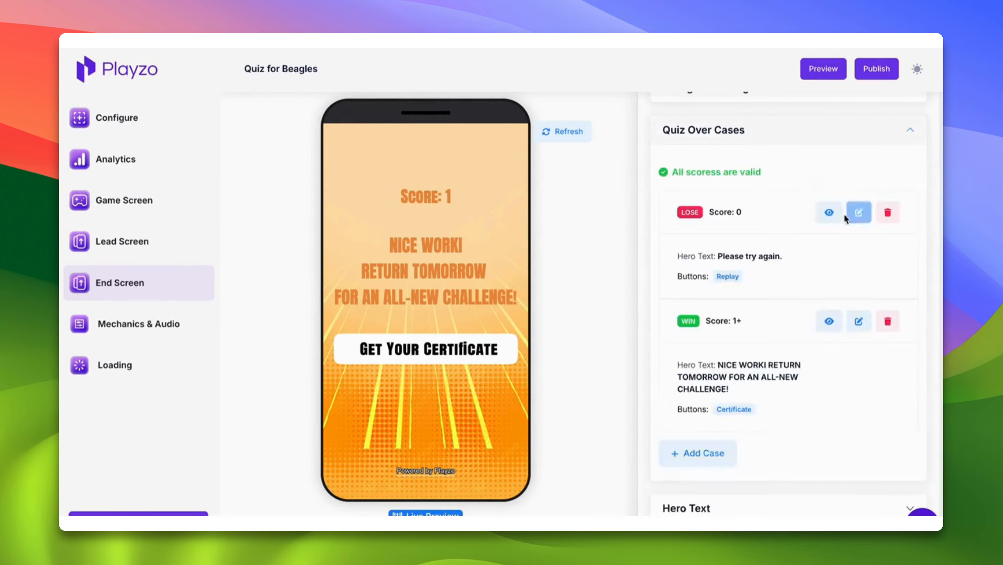
click(831, 213)
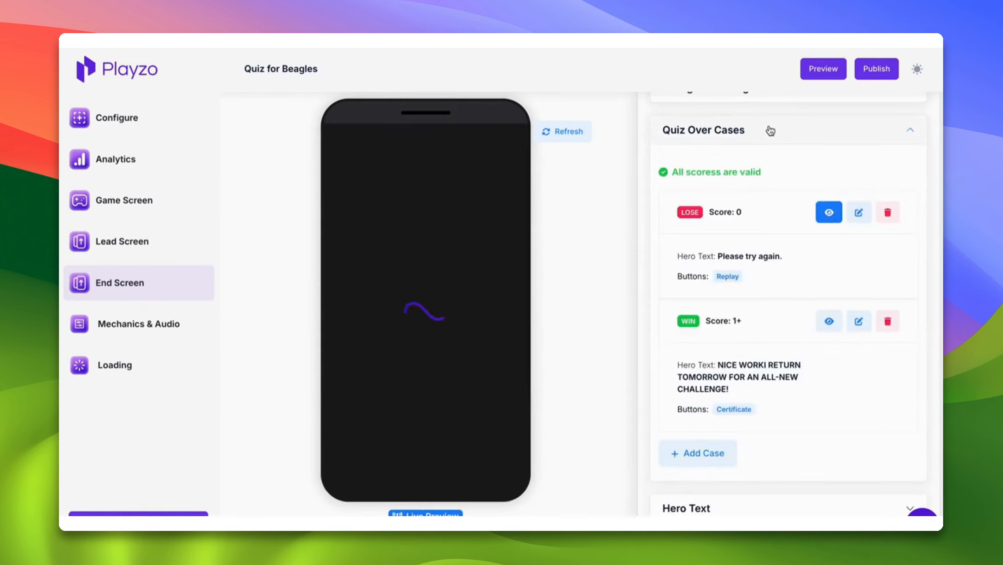
click(769, 129)
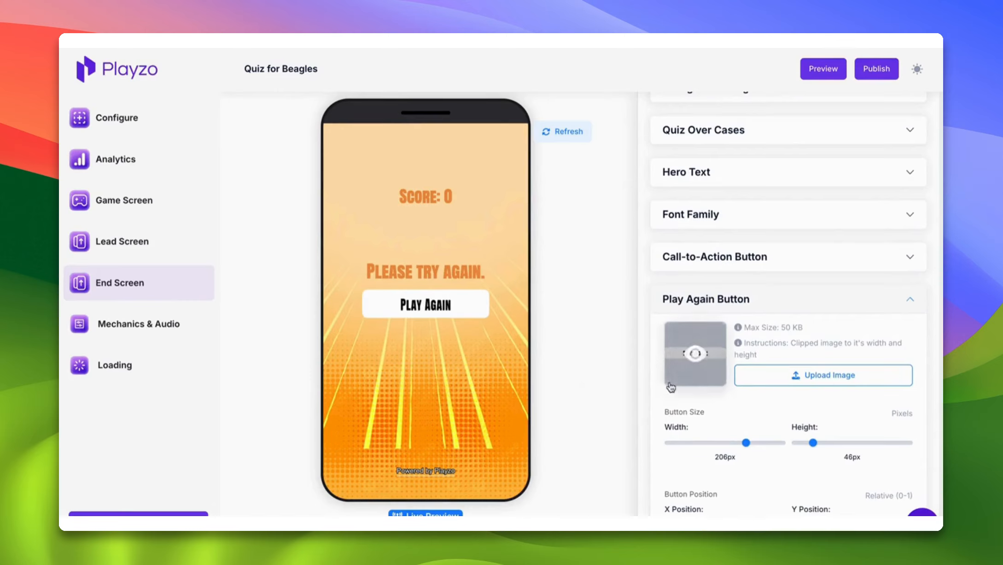
scroll(694, 351, down, 3)
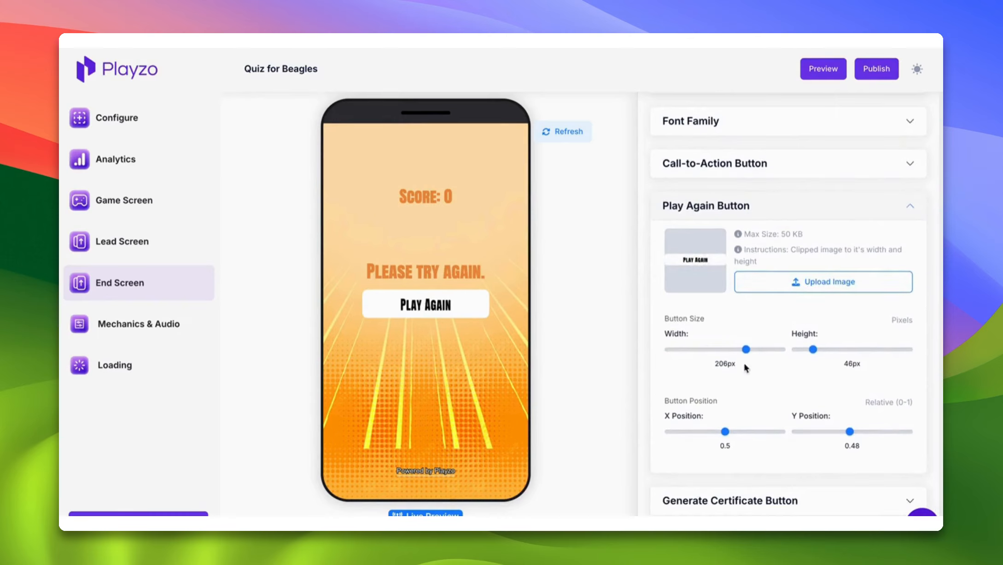
scroll(694, 429, down, 2)
Step: Preview the win case and set the Generate Certificate button's width to 216 px
click(702, 412)
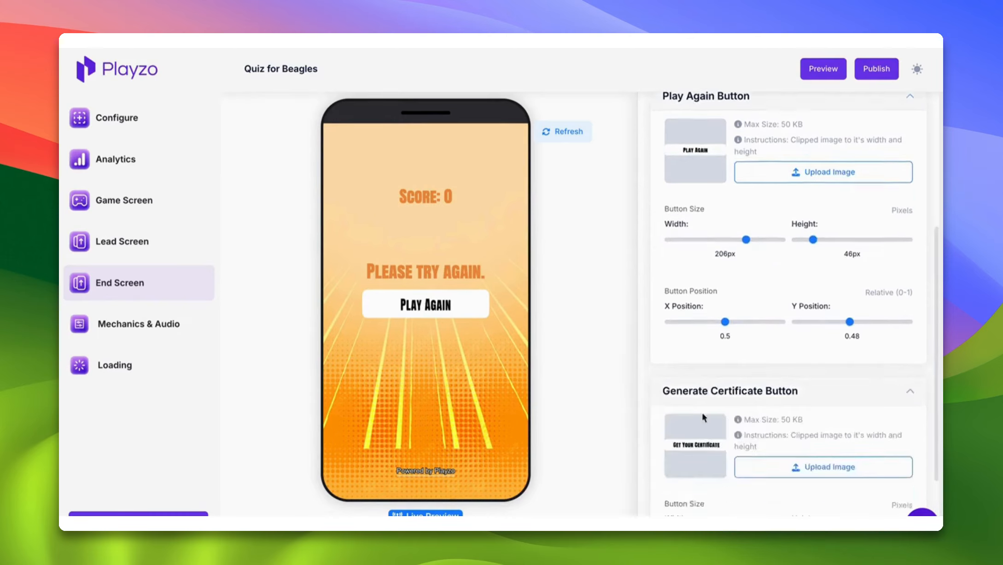
scroll(702, 411, down, 4)
scroll(675, 297, up, 10)
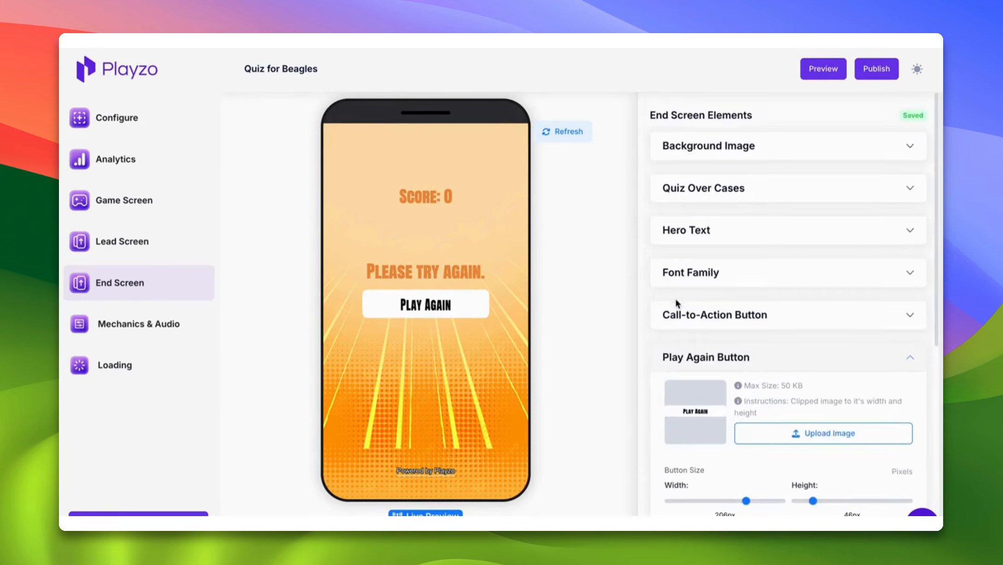
click(744, 190)
click(829, 378)
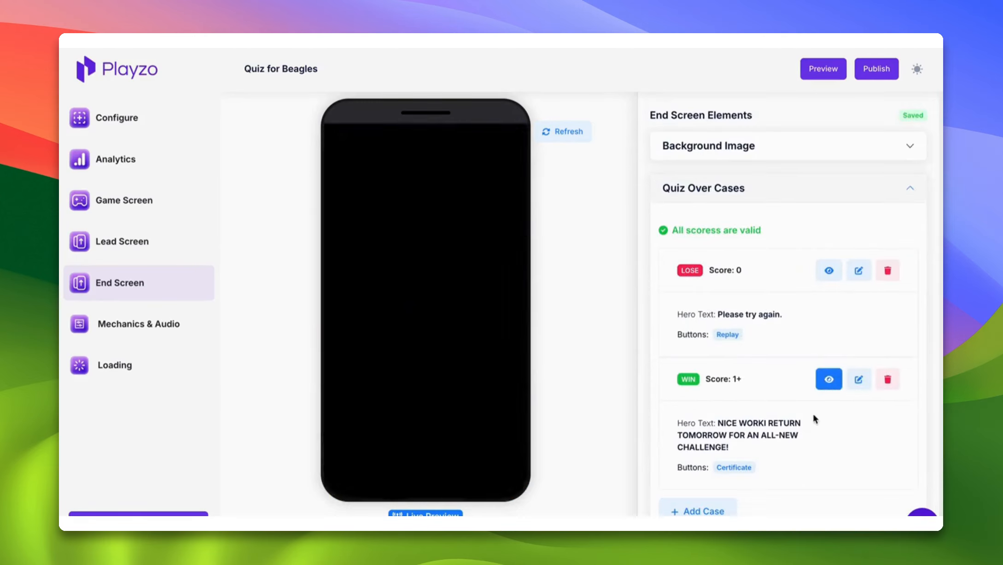
scroll(813, 411, down, 6)
scroll(783, 405, down, 10)
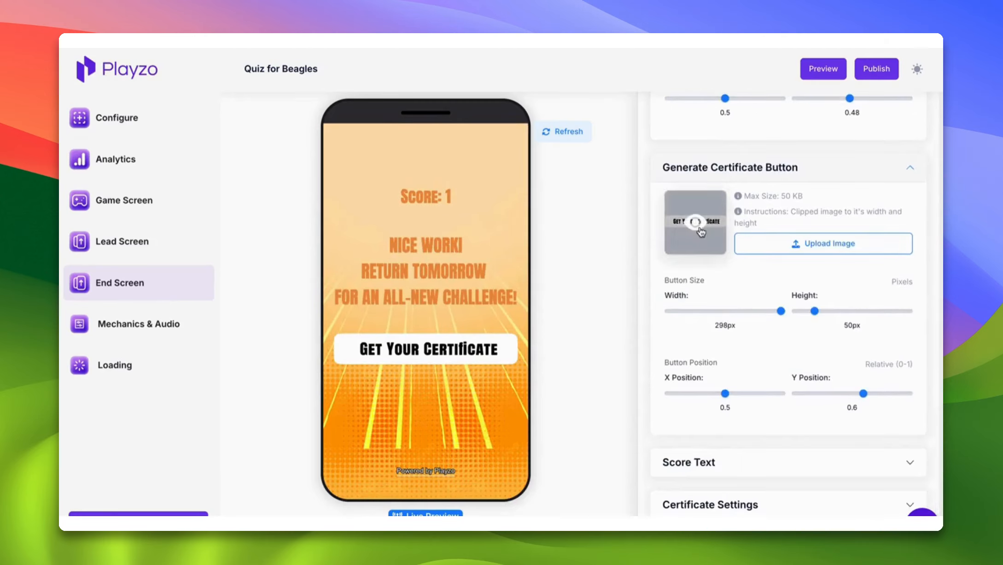
click(750, 311)
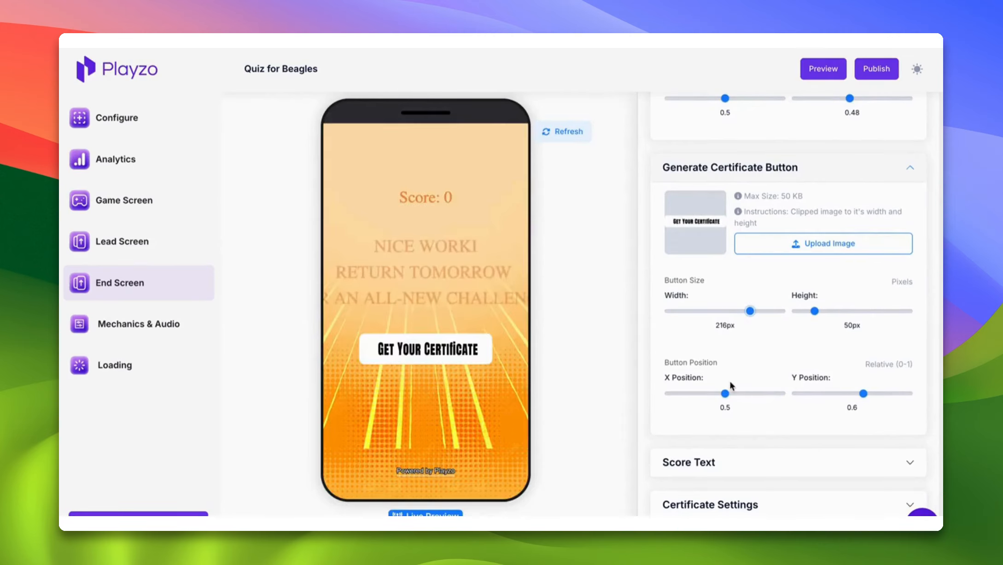
Step: Open the certificate settings and generate the certificate in the live preview to compare it with its background image
scroll(777, 373, down, 2)
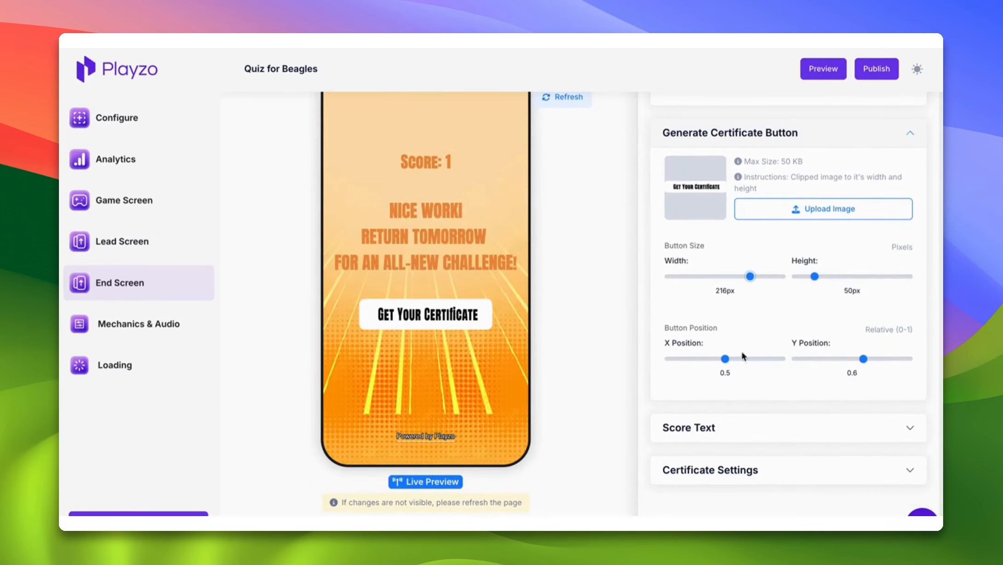
scroll(692, 222, down, 1)
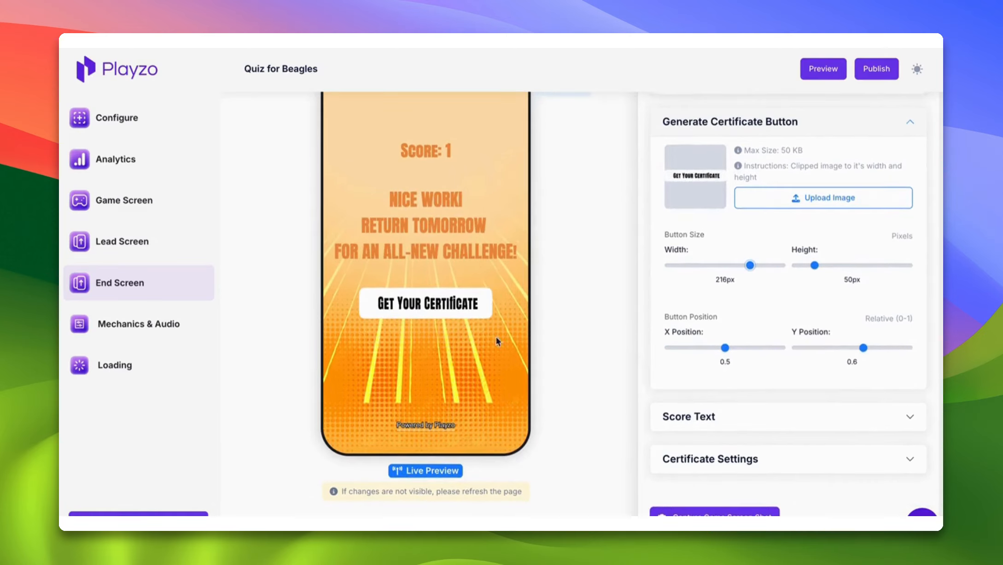
click(697, 458)
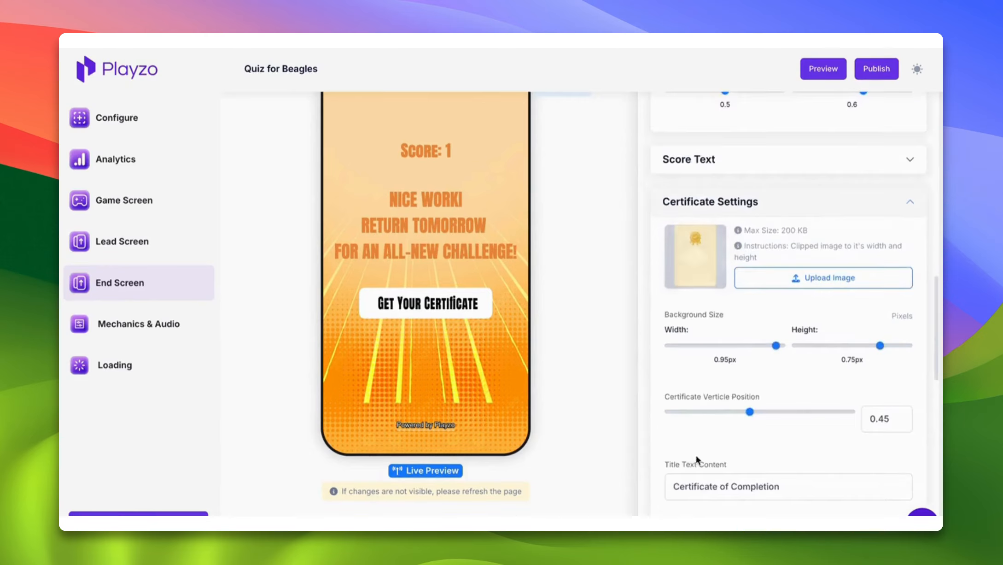
click(441, 307)
scroll(441, 306, up, 2)
scroll(699, 362, down, 1)
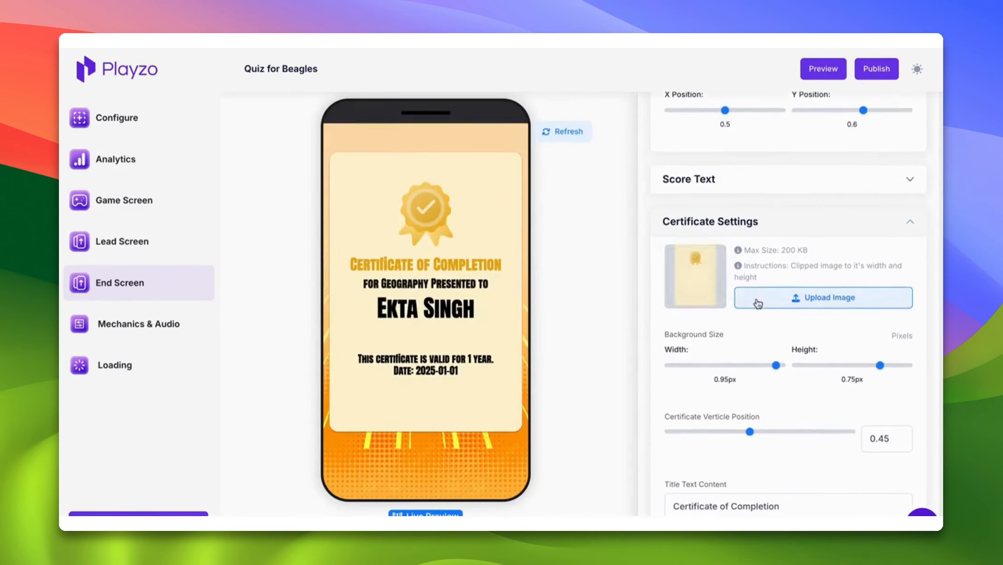
click(705, 281)
click(737, 226)
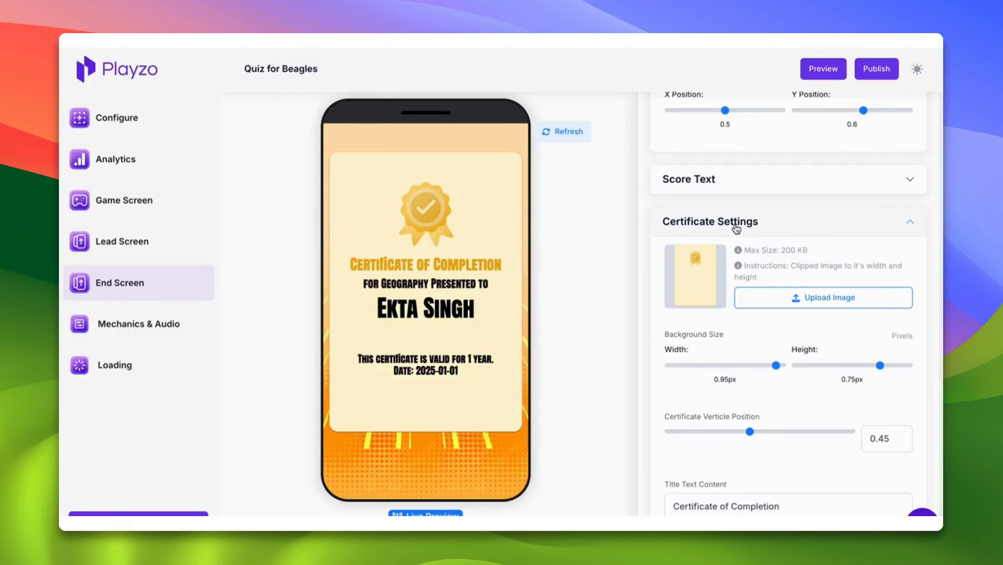
Step: Set the certificate background's height to 0.88 px and width to 1 px, checking the certificate in the live preview
scroll(719, 325, down, 3)
click(895, 241)
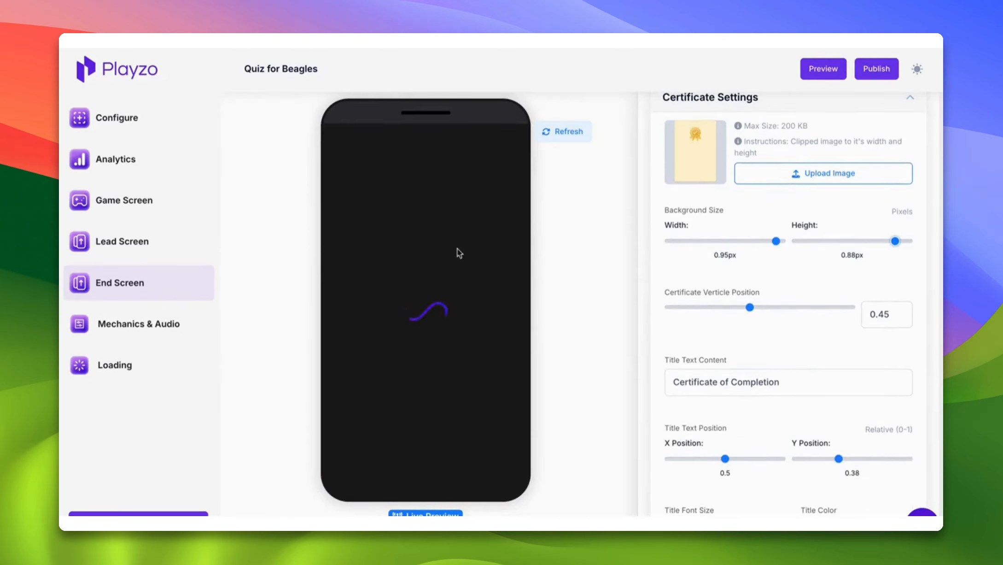
click(458, 343)
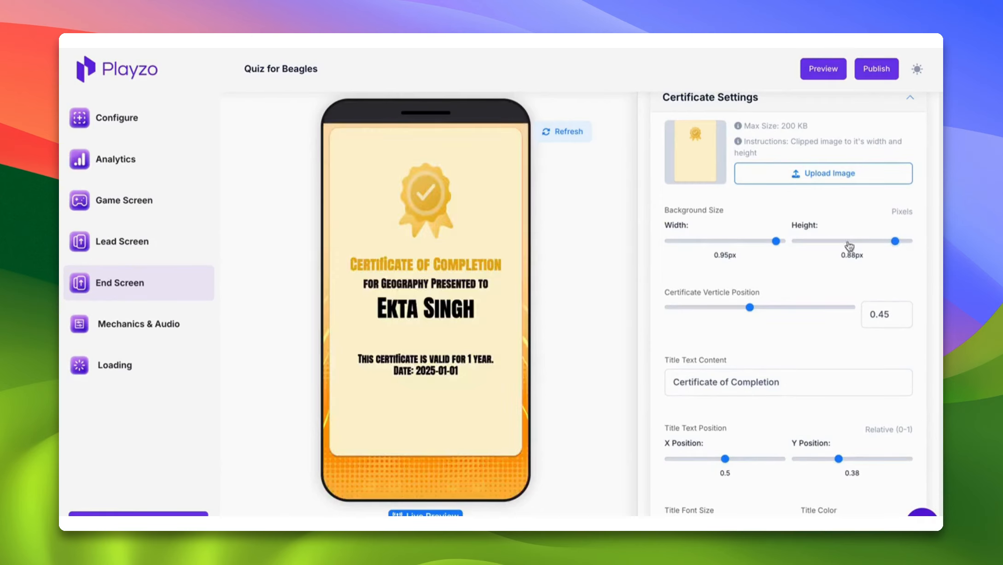
click(781, 241)
Step: Regenerate the certificate preview and review the certificate's title and description text, position, font size and color settings
scroll(678, 418, down, 3)
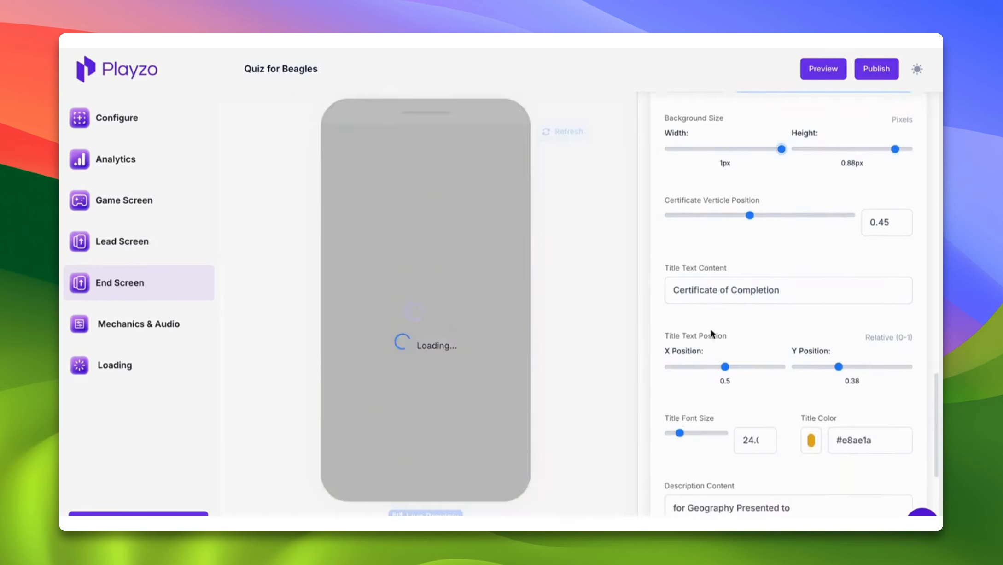
triple_click(696, 282)
click(476, 349)
scroll(723, 286, down, 3)
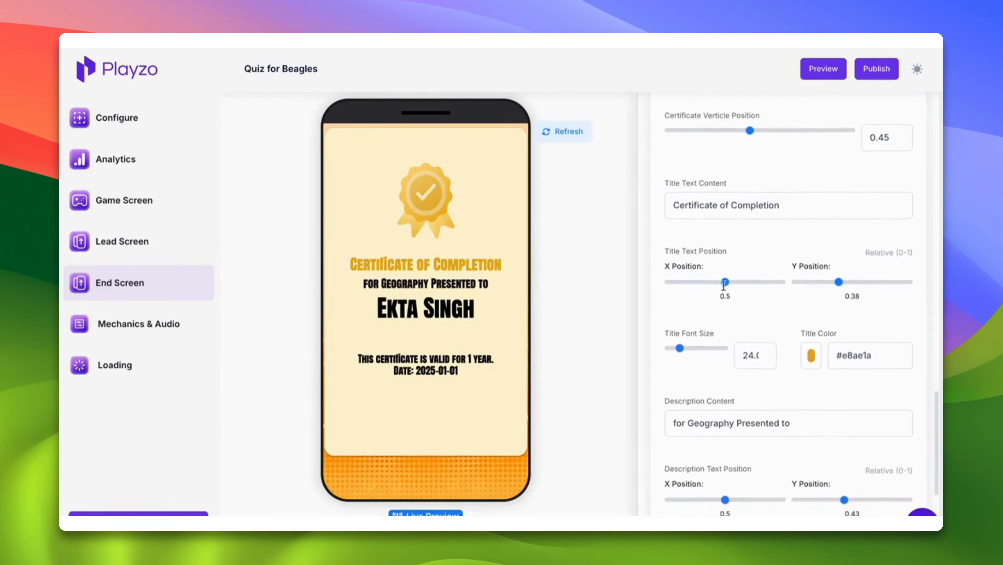
triple_click(703, 148)
scroll(695, 276, down, 2)
triple_click(689, 292)
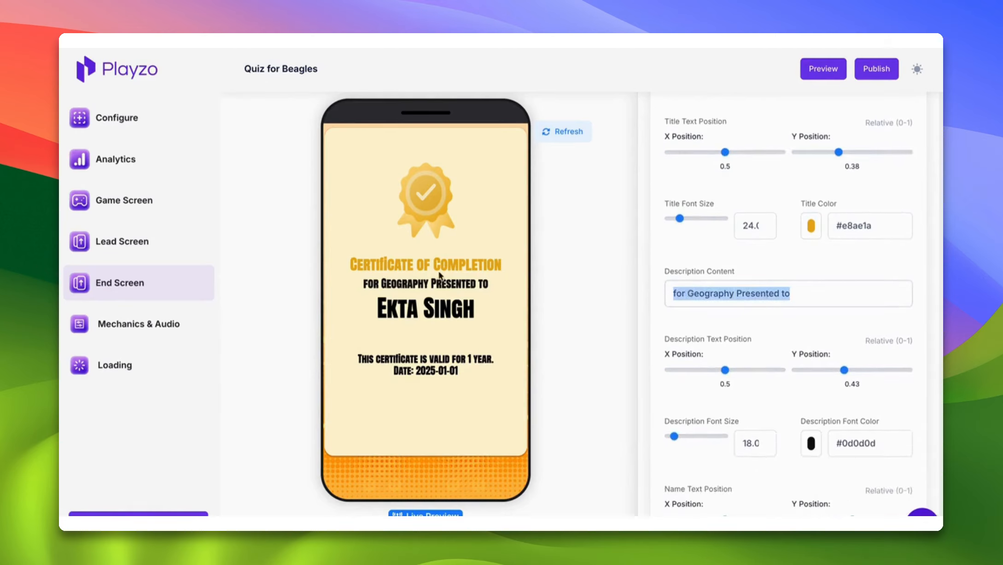
Step: Review the certificate's name and footer text settings, then return to the Generate Certificate button settings
scroll(632, 295, down, 2)
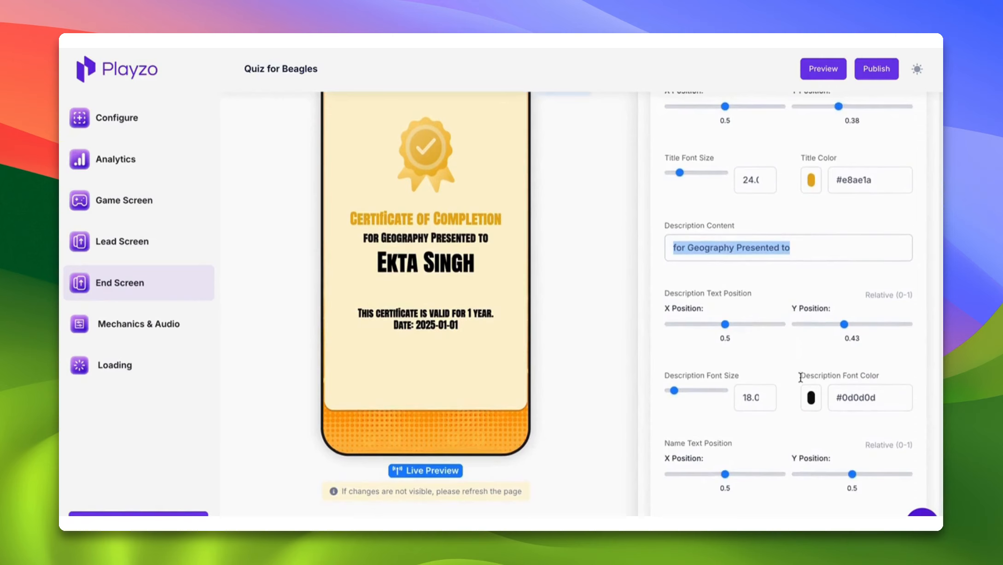
scroll(800, 377, down, 6)
triple_click(699, 367)
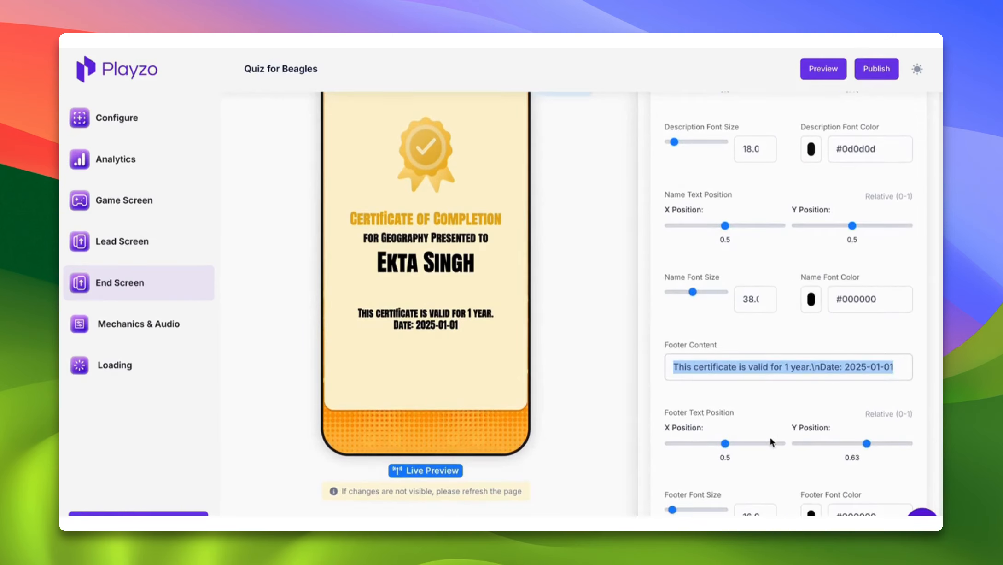
scroll(768, 435, down, 2)
scroll(769, 435, up, 15)
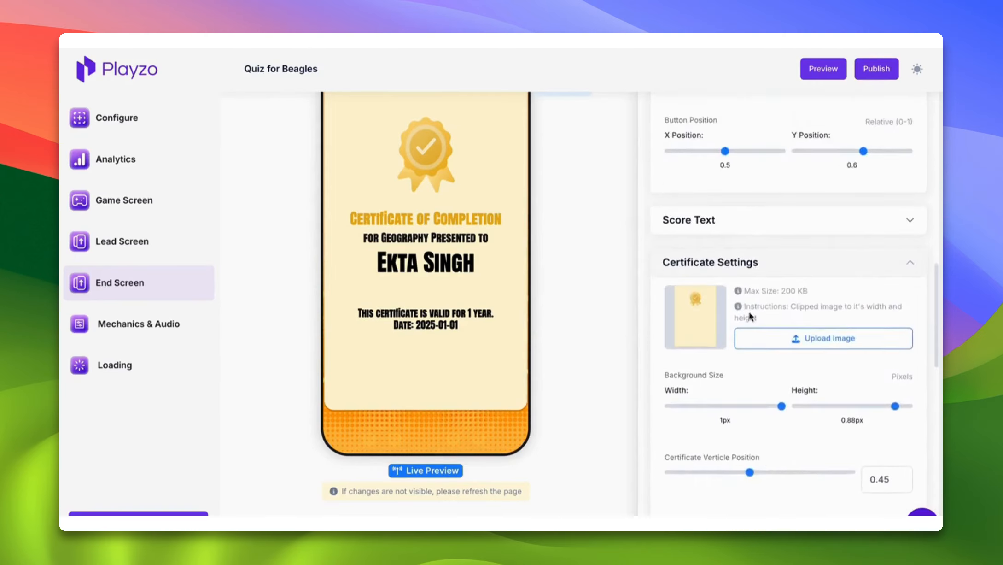
scroll(749, 310, up, 4)
scroll(467, 326, up, 2)
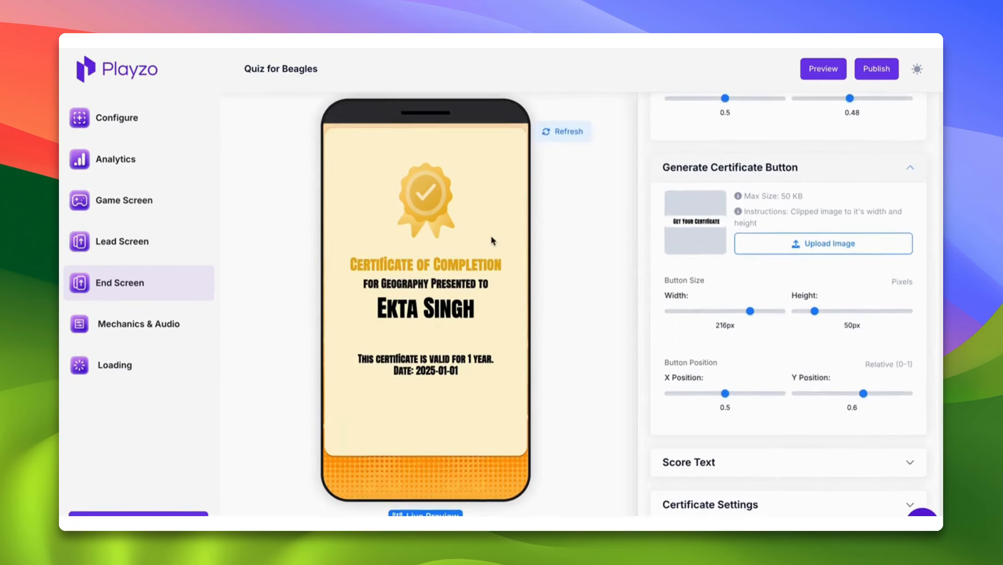
Step: Open the basic settings under Mechanics & Audio and launch the full game preview to check its desktop width
click(107, 330)
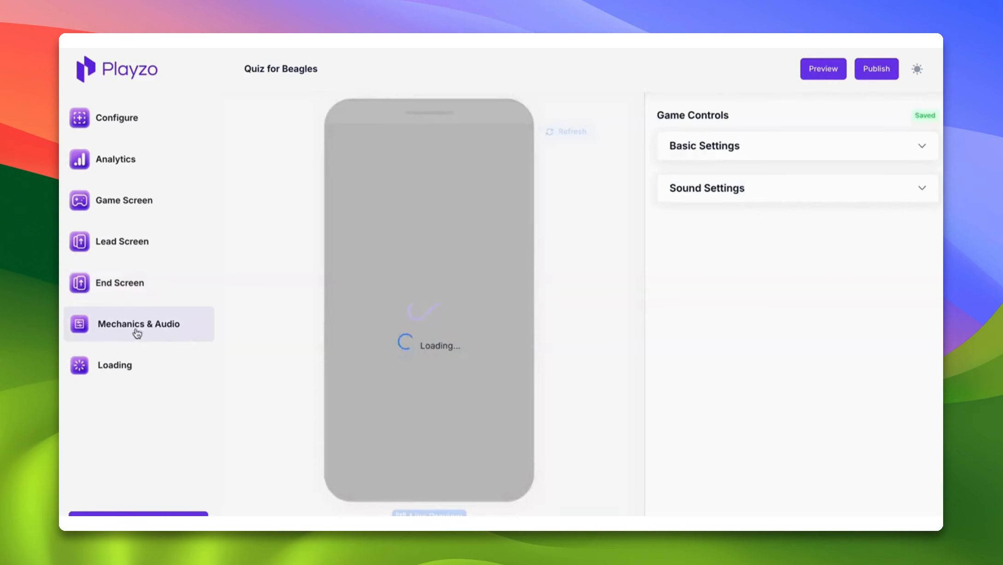
click(732, 147)
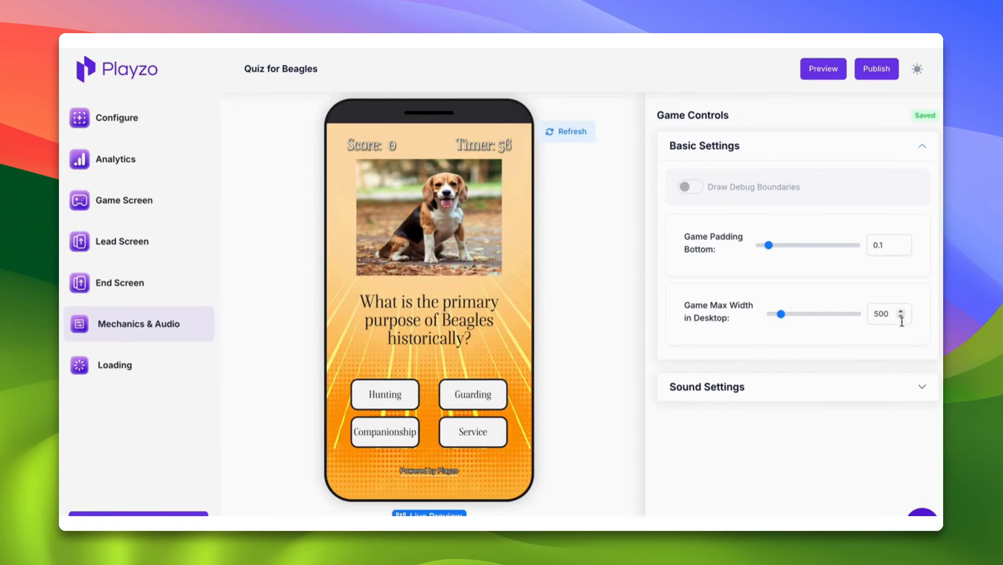
click(823, 69)
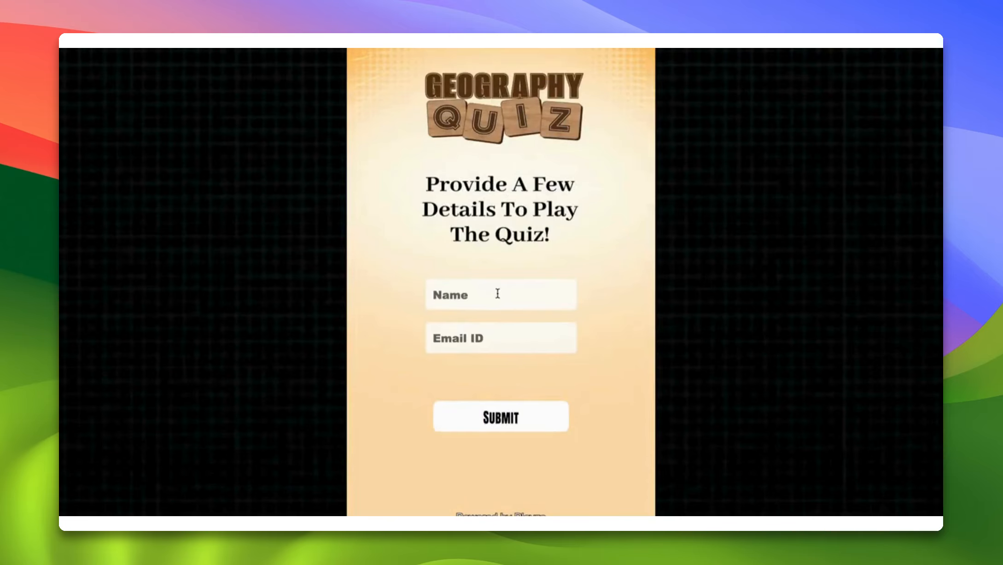
Step: Submit the lead form in the full preview to reach the first quiz question
click(498, 294)
click(524, 329)
click(524, 334)
click(527, 364)
click(520, 423)
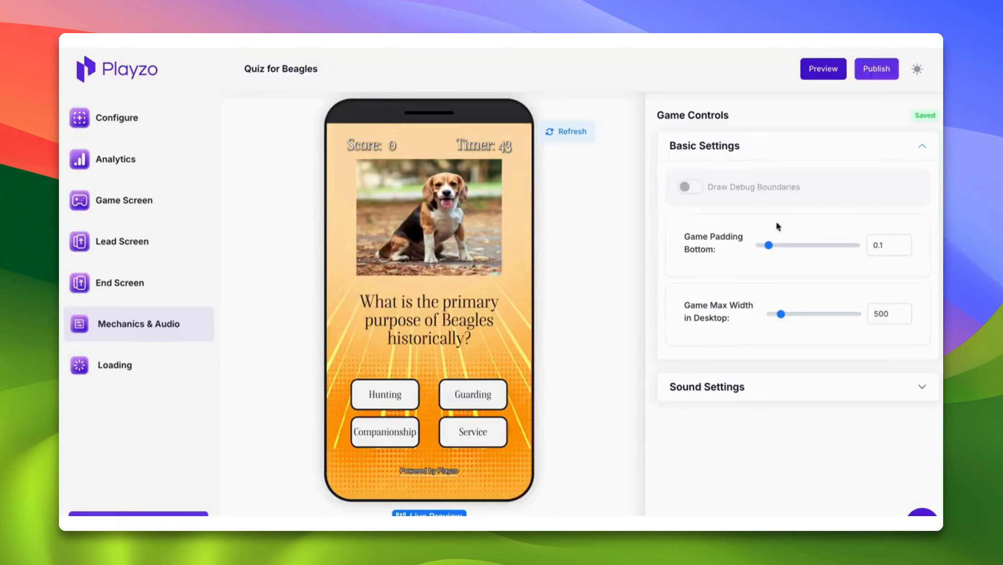
Step: Set the game's maximum width on desktop to 600 and compare the result in the full preview
double_click(880, 314)
text(600)
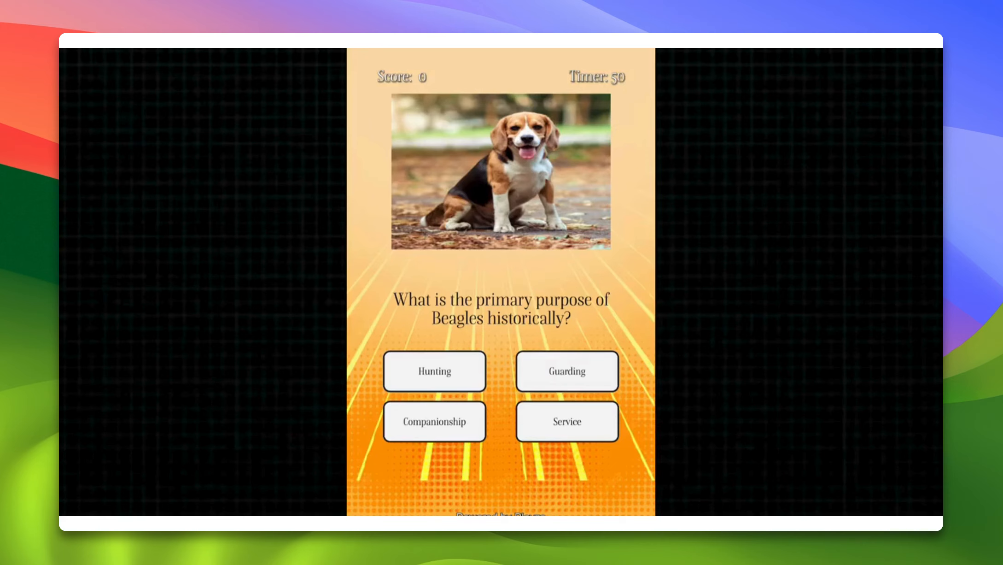
click(138, 40)
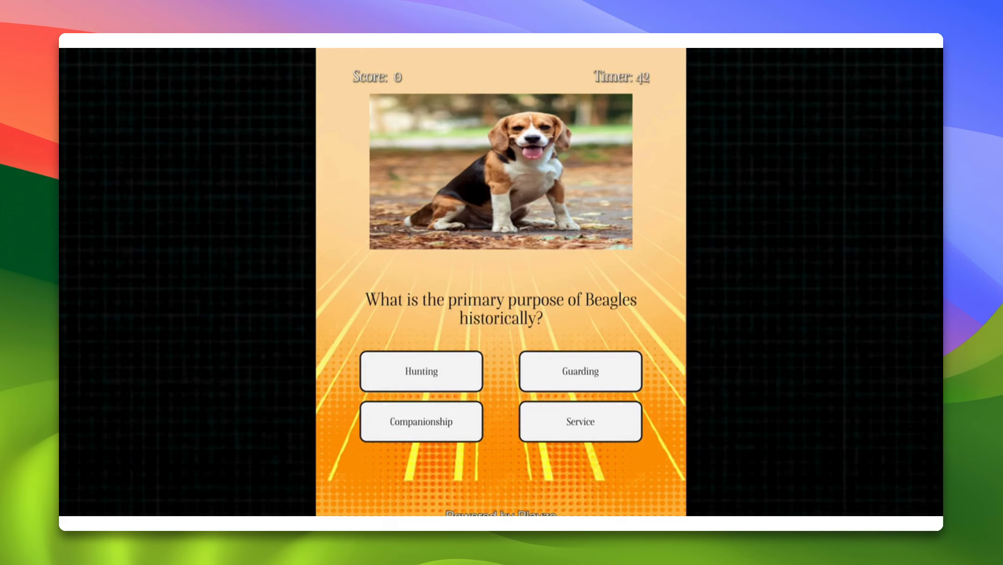
click(322, 40)
Step: Review the sound settings for background music and the wrong, correct, game end and game start sounds, then collapse them
click(700, 386)
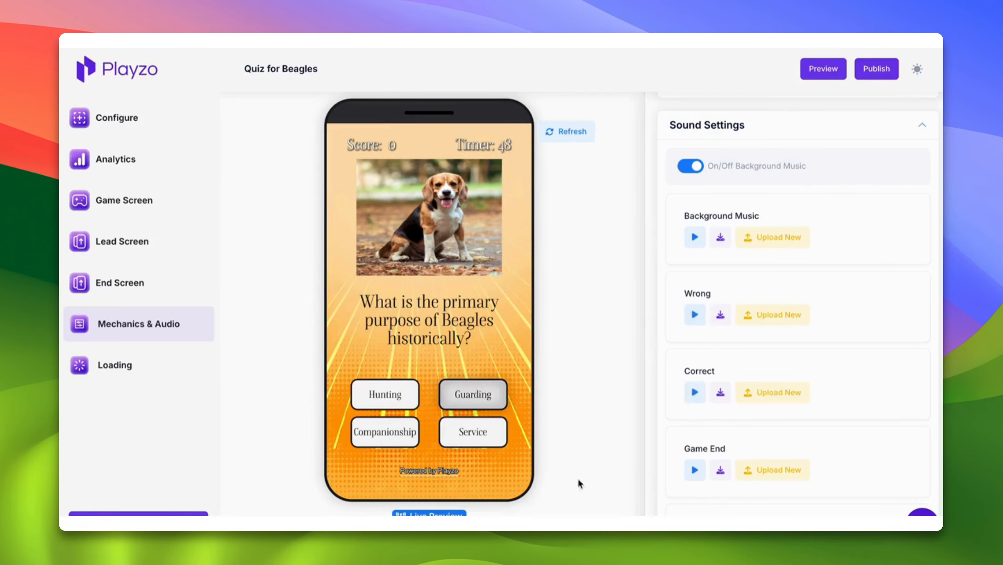
click(478, 417)
scroll(702, 482, down, 2)
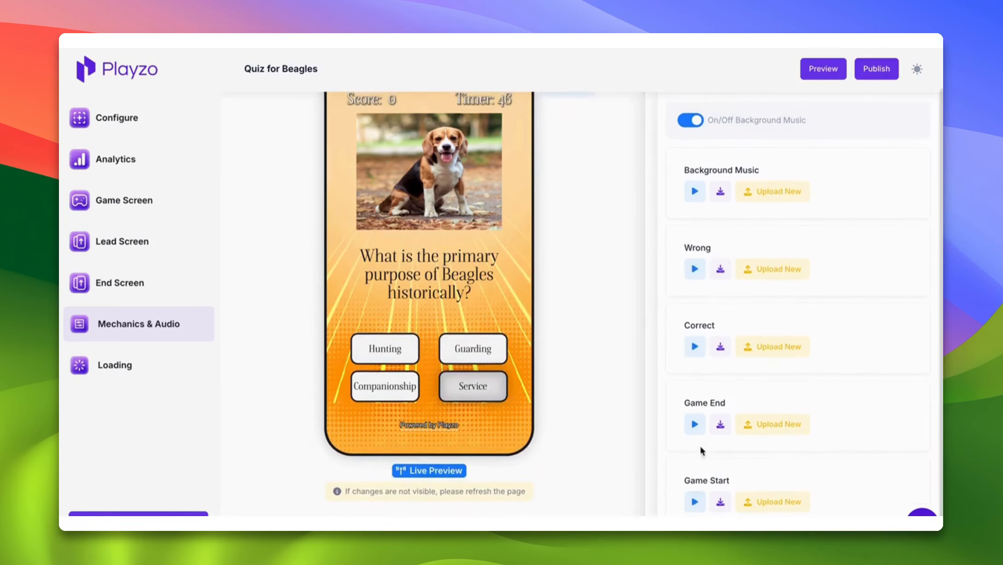
scroll(843, 249, up, 4)
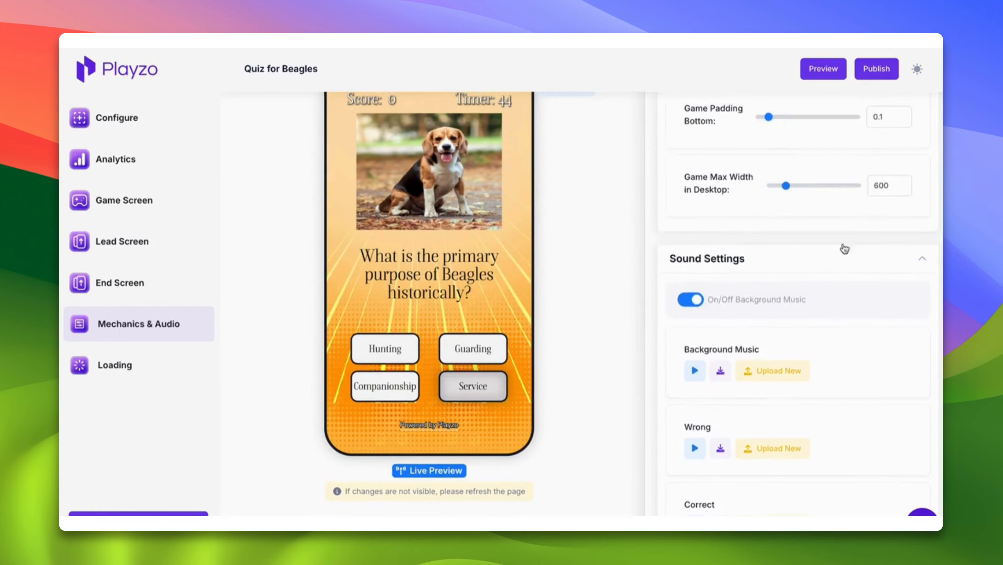
click(723, 264)
click(722, 343)
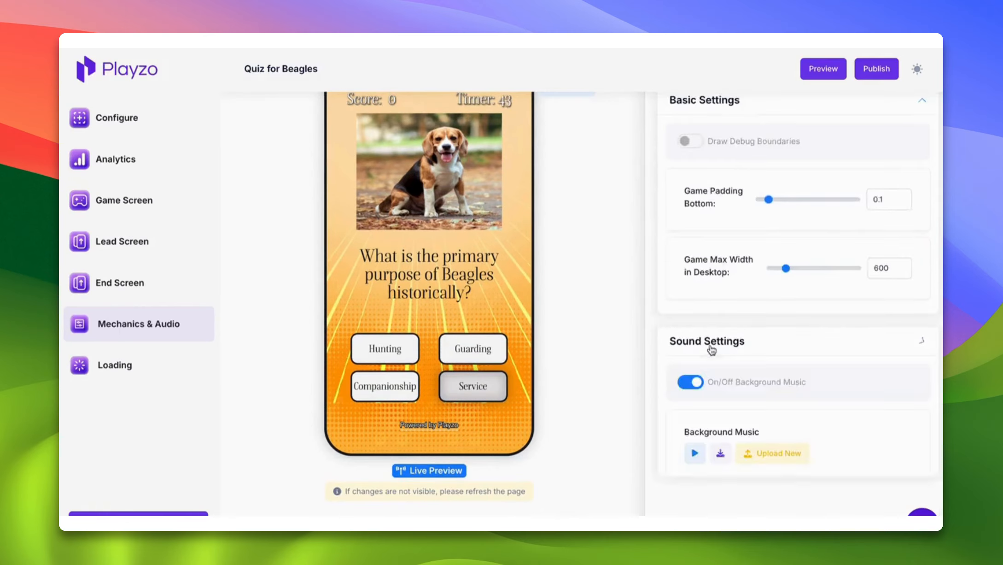
scroll(767, 442, down, 3)
scroll(765, 437, down, 2)
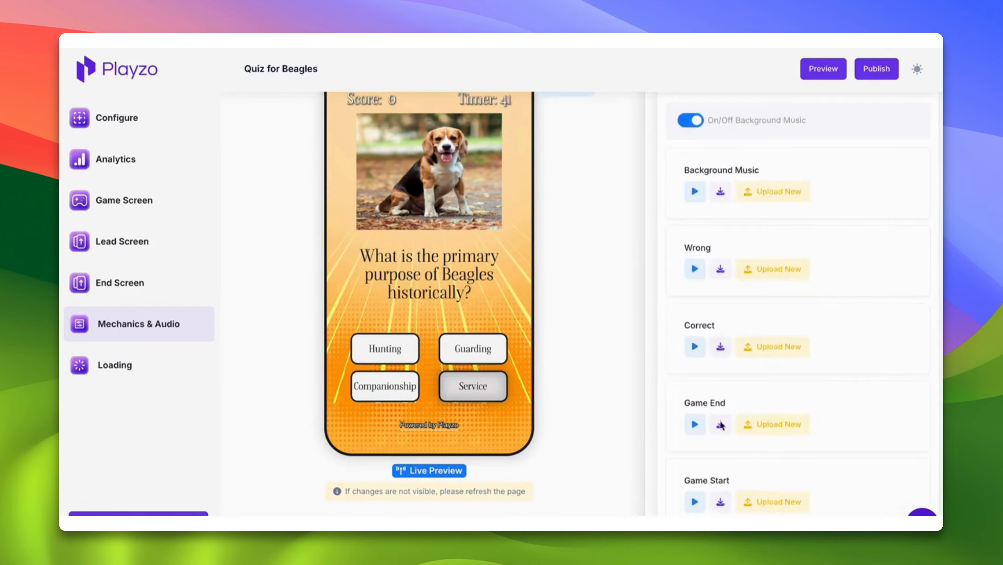
scroll(751, 322, up, 3)
click(722, 224)
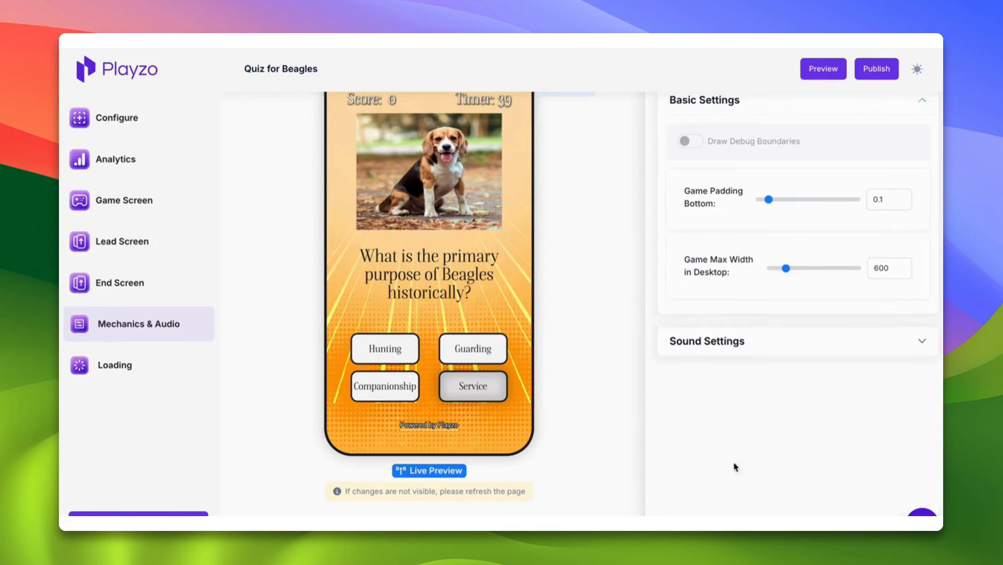
Step: Collapse the basic settings and answer the first question with Hunting in the live preview
scroll(733, 341, up, 3)
click(731, 150)
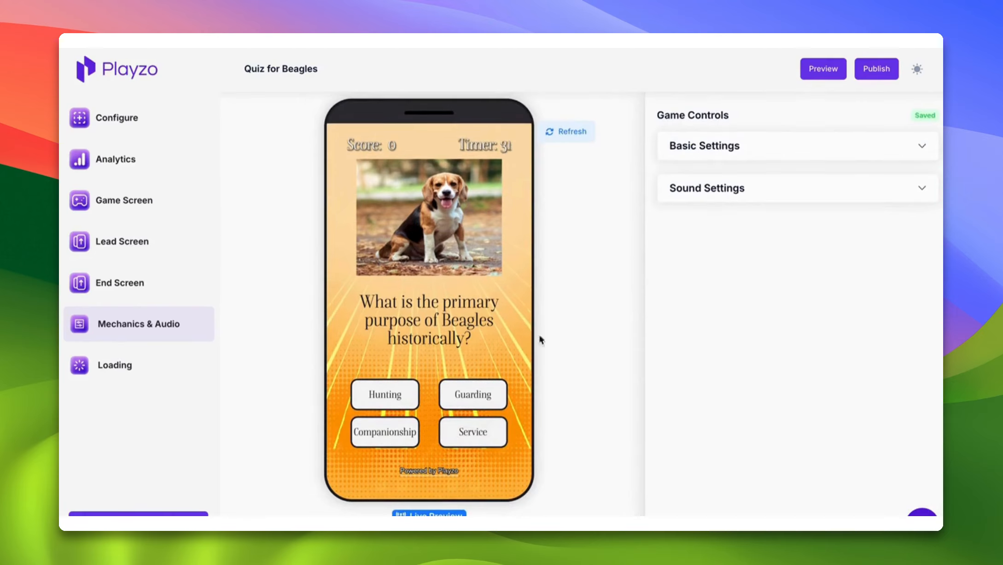
click(391, 406)
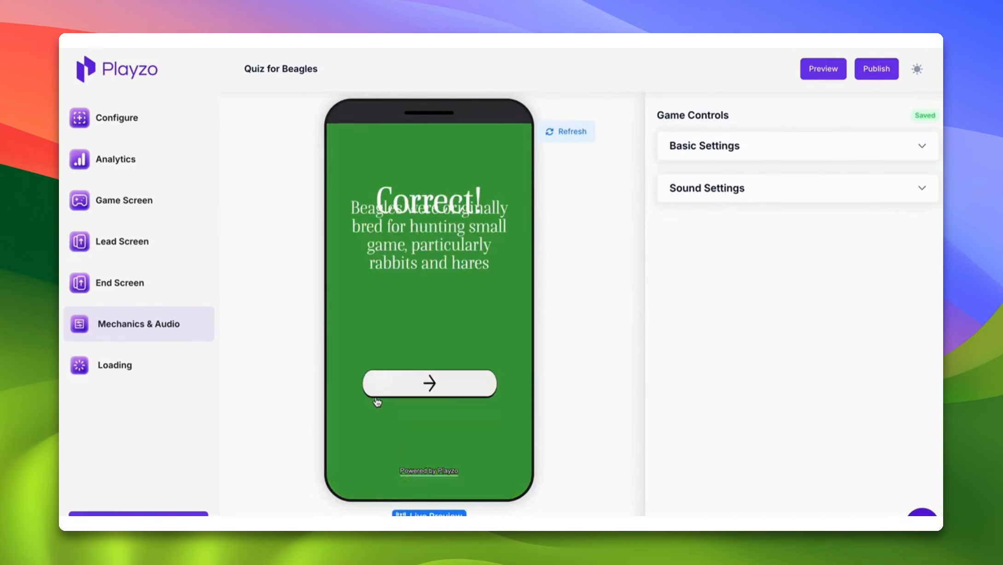